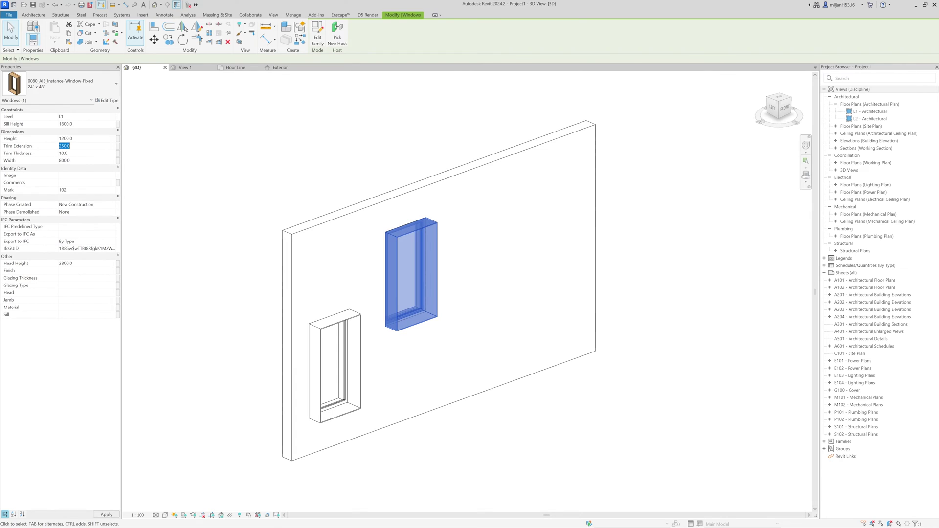
Commit the 1200 window width, then drag the third window further right along the wall
text(1200)
key(Return)
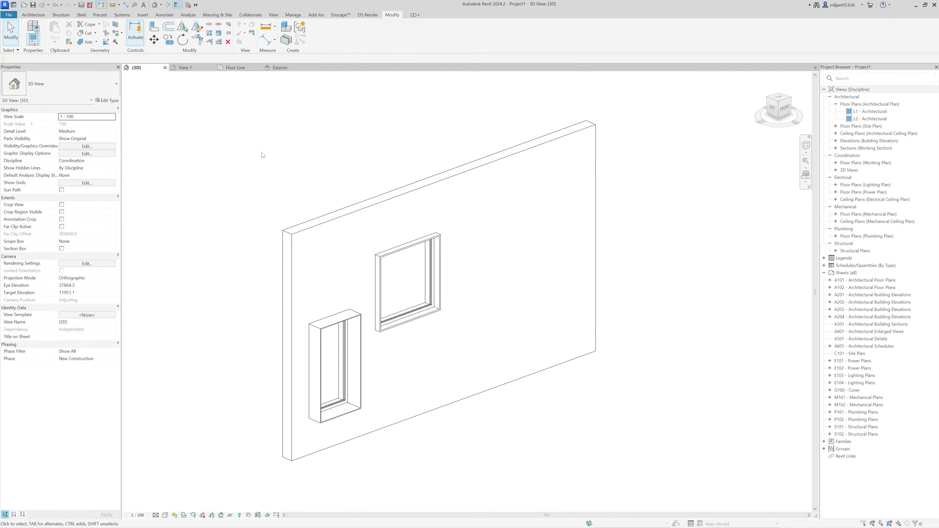
click(418, 250)
drag(418, 251, 532, 243)
Set the third window's height to 1800 and its trim extension to 600
click(74, 160)
text(6)
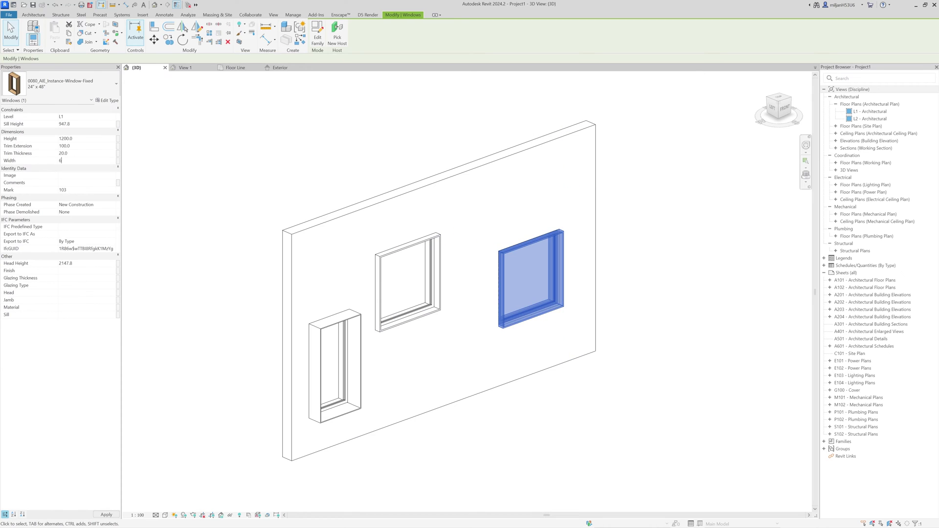
text(1800)
key(Tab)
text(600)
key(Tab)
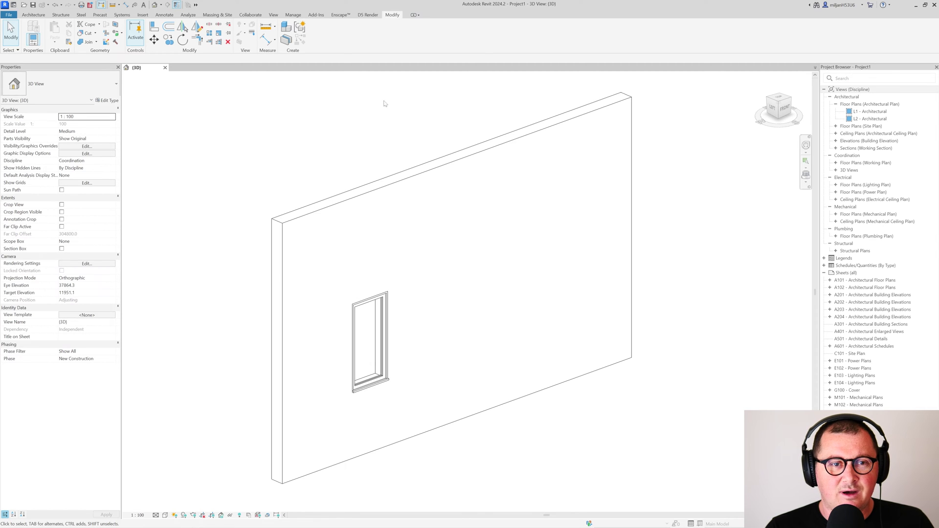
Open the selected fixed window's family for editing and orbit to an angled 3D view
click(377, 294)
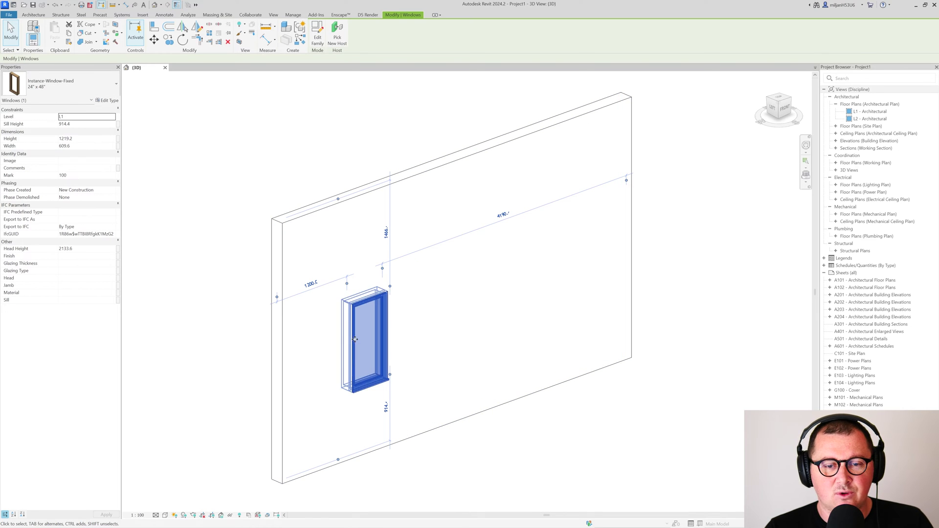
click(317, 39)
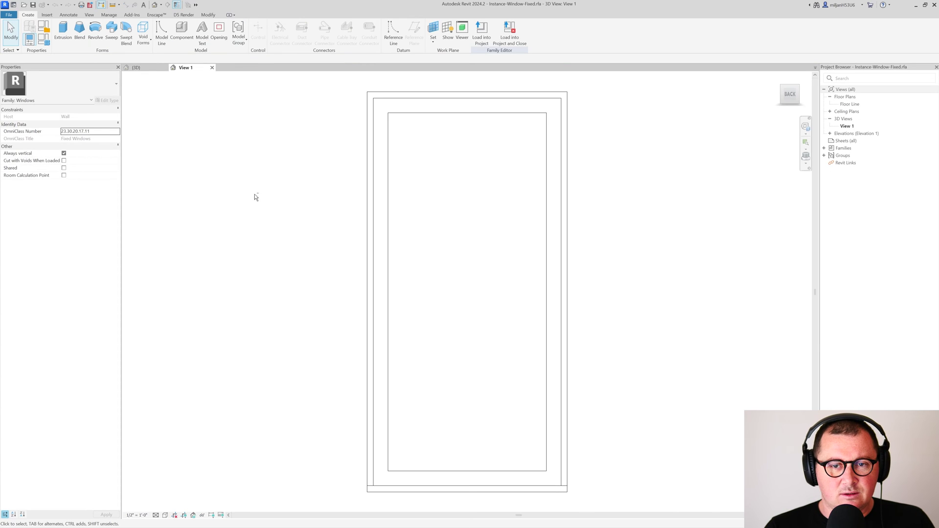
shift+middle_drag(254, 197, 345, 254)
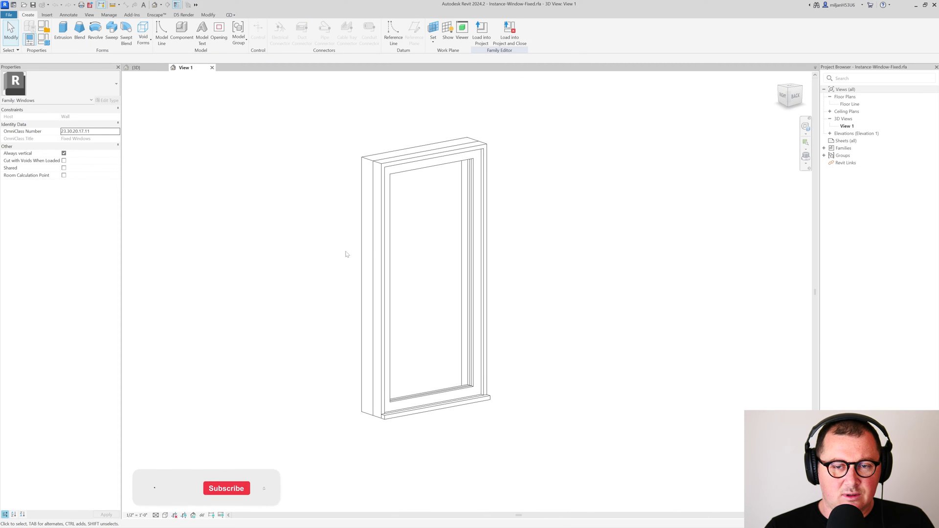
click(379, 245)
click(282, 237)
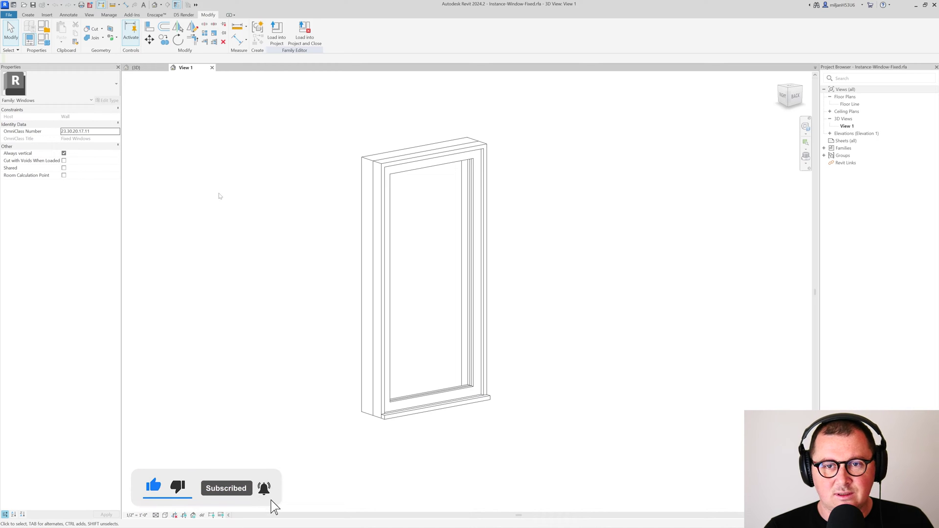
Set the family's length units to Millimeters through Project Units (UN)
key(u)
key(n)
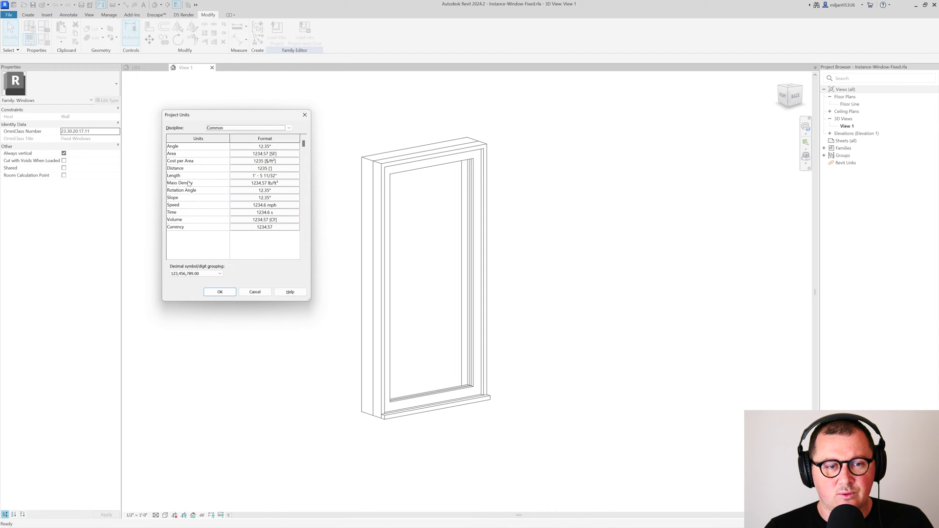
click(264, 176)
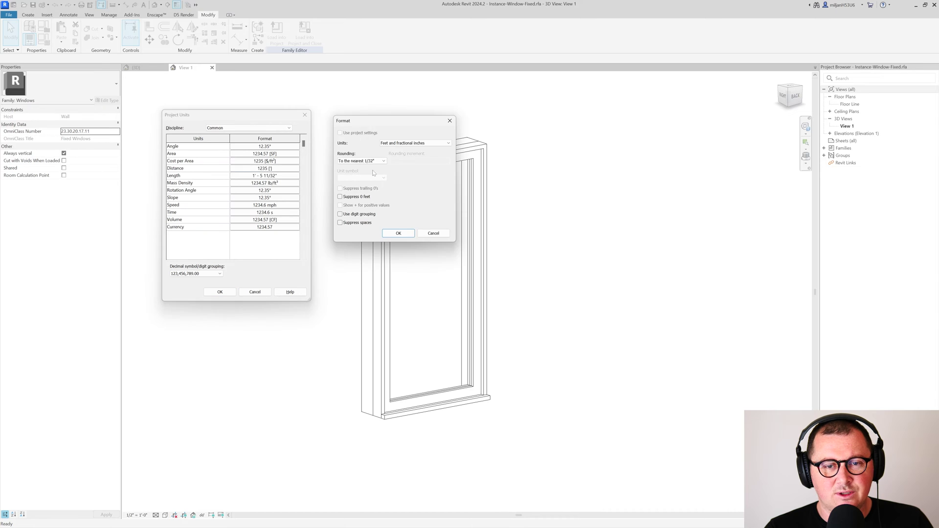
click(435, 144)
click(390, 172)
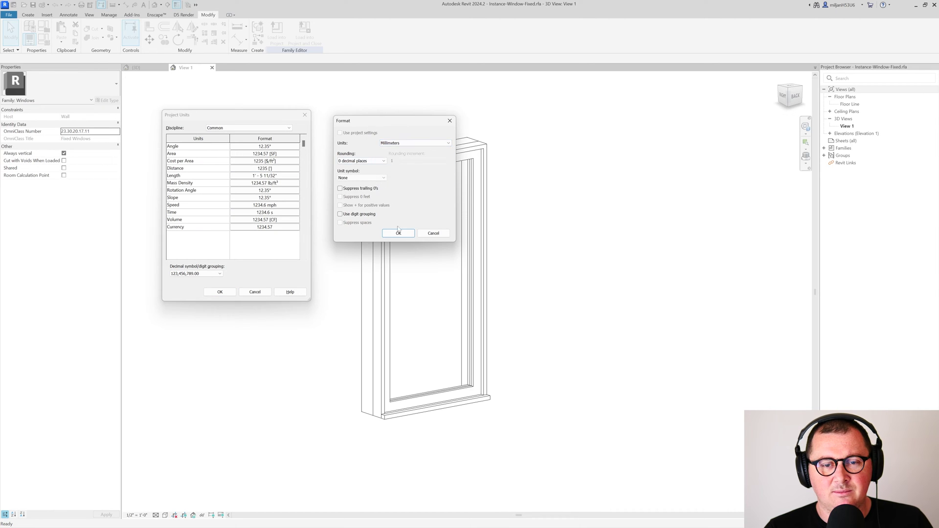
click(398, 233)
click(215, 293)
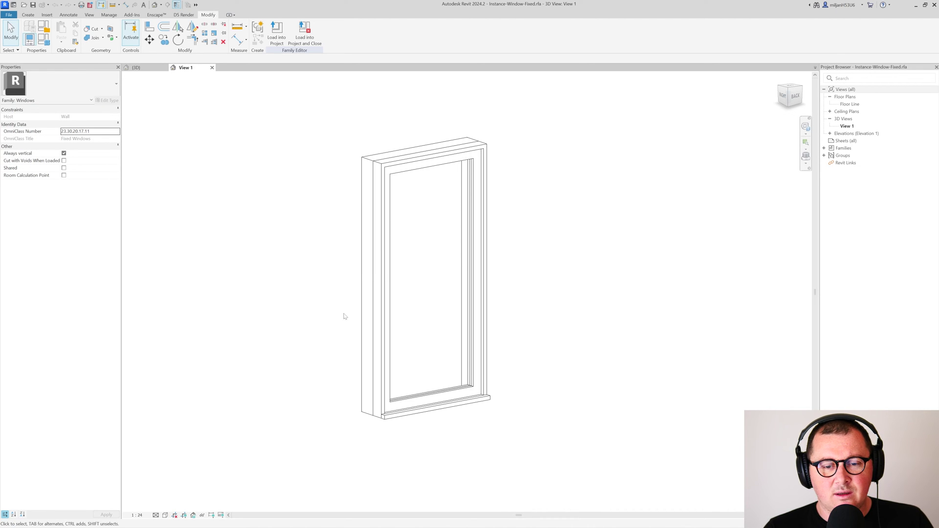
Inspect the window sill in both the Floor Line plan and the 3D view
click(409, 421)
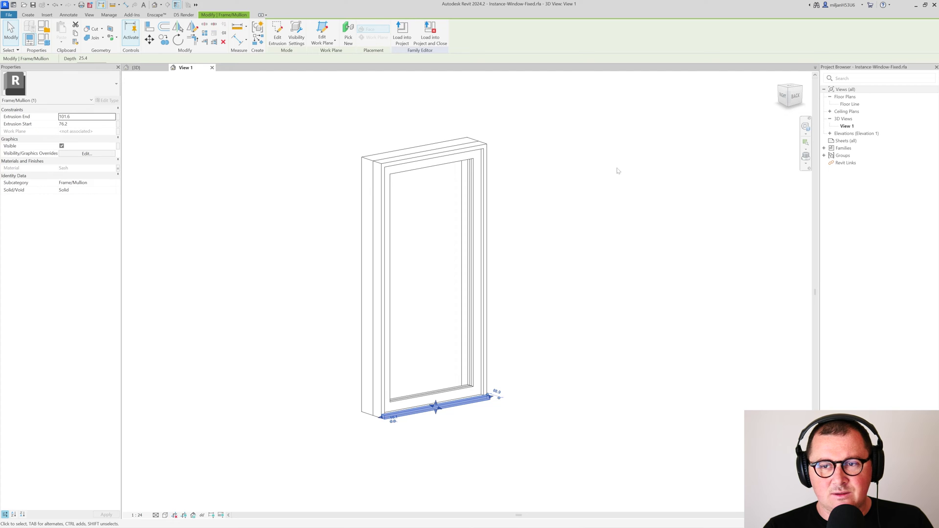
double_click(851, 105)
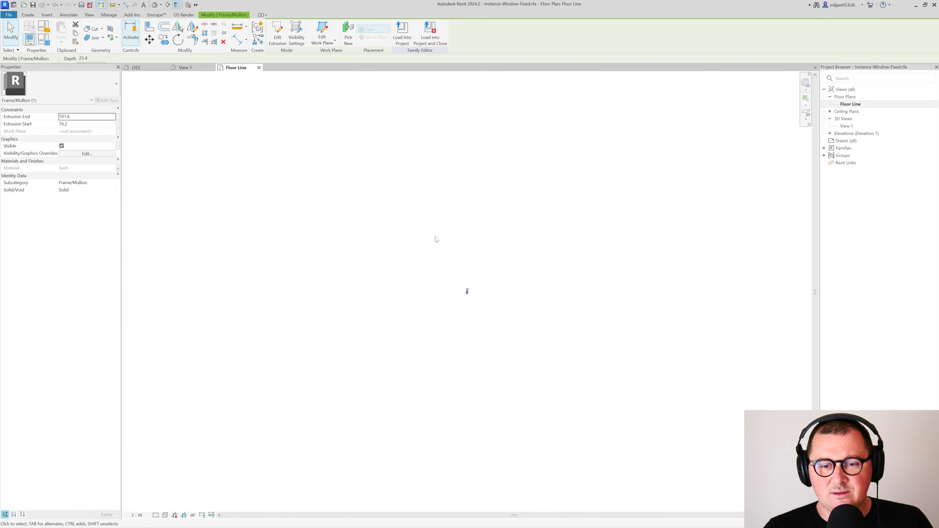
key(Escape)
scroll(464, 298, up, 6)
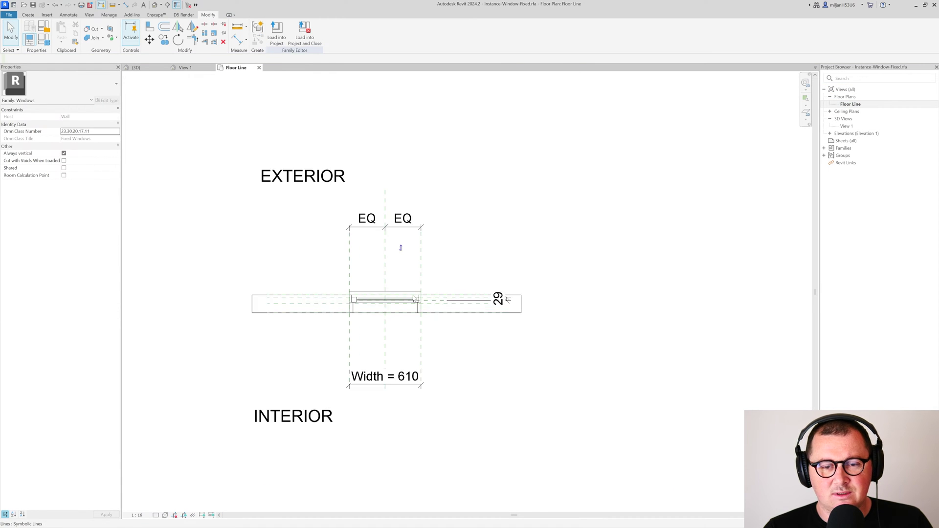
scroll(415, 299, up, 3)
key(ctrl+Tab)
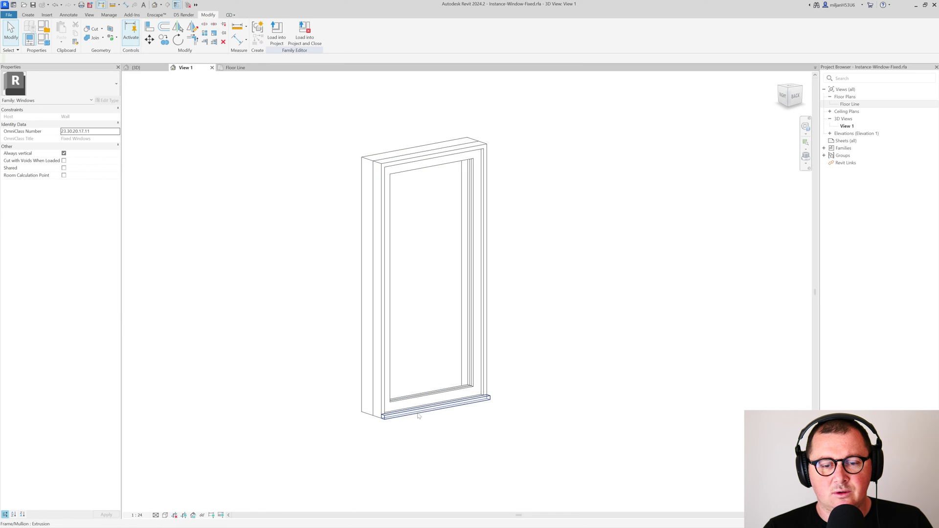
click(418, 416)
click(235, 67)
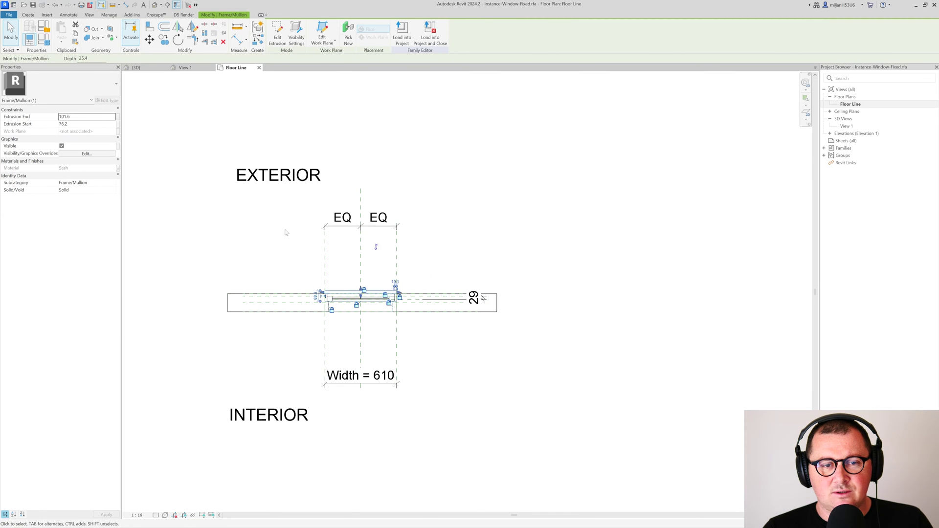
scroll(260, 147, up, 3)
click(184, 67)
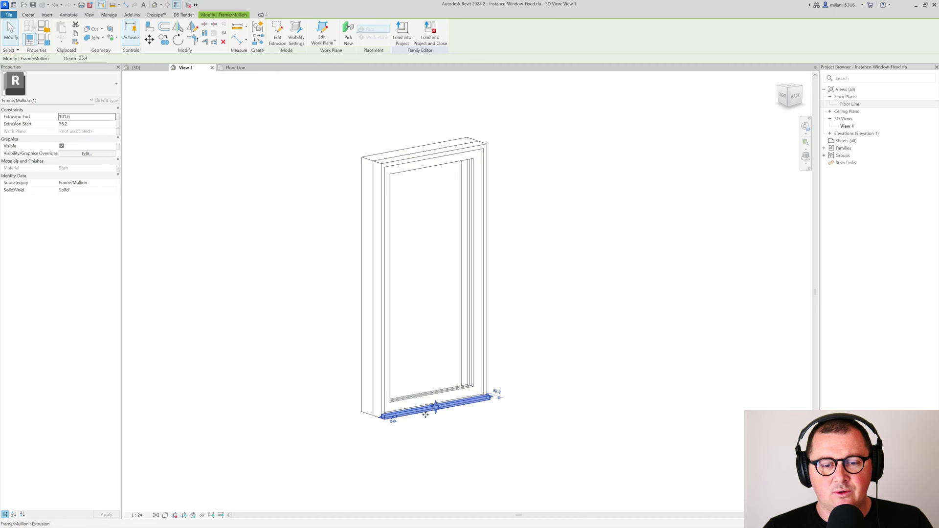
key(Escape)
Set the outer frame extrusion's start to -200, removing the conflicting constraints
click(365, 413)
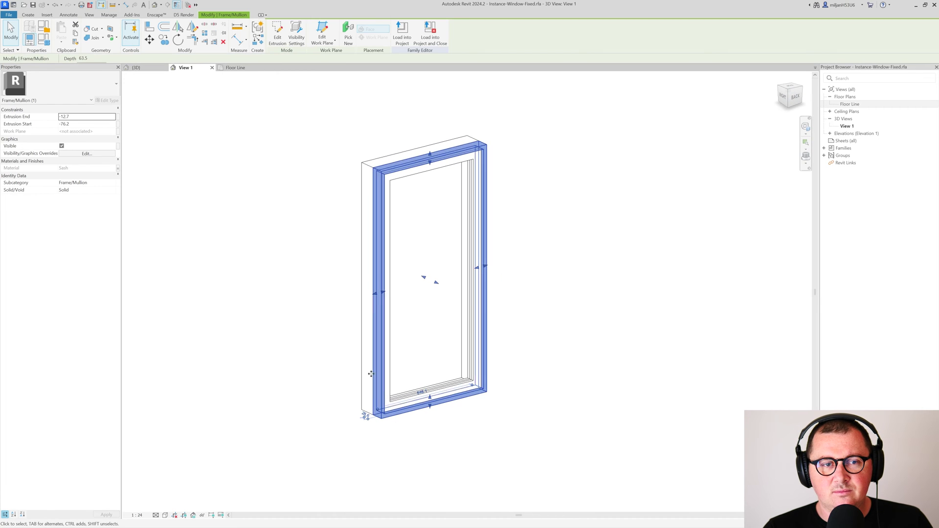
click(69, 124)
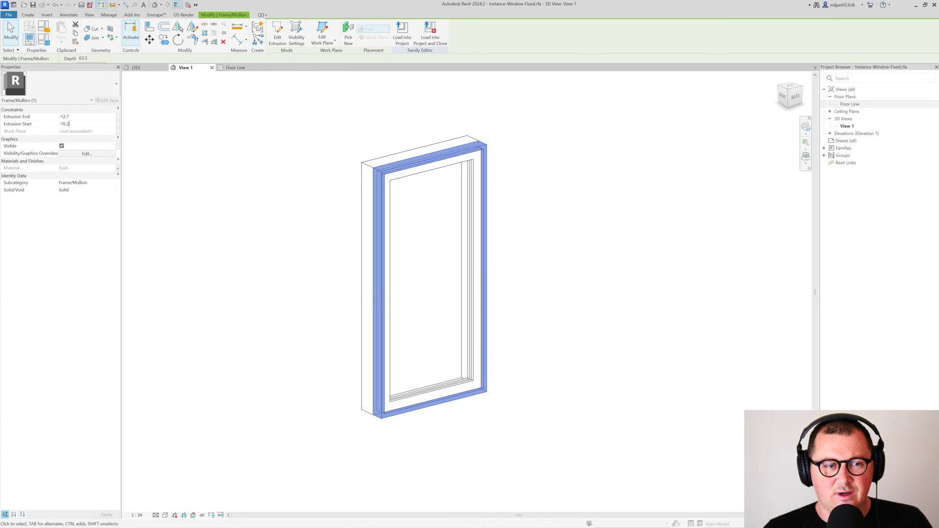
text(-200)
key(Return)
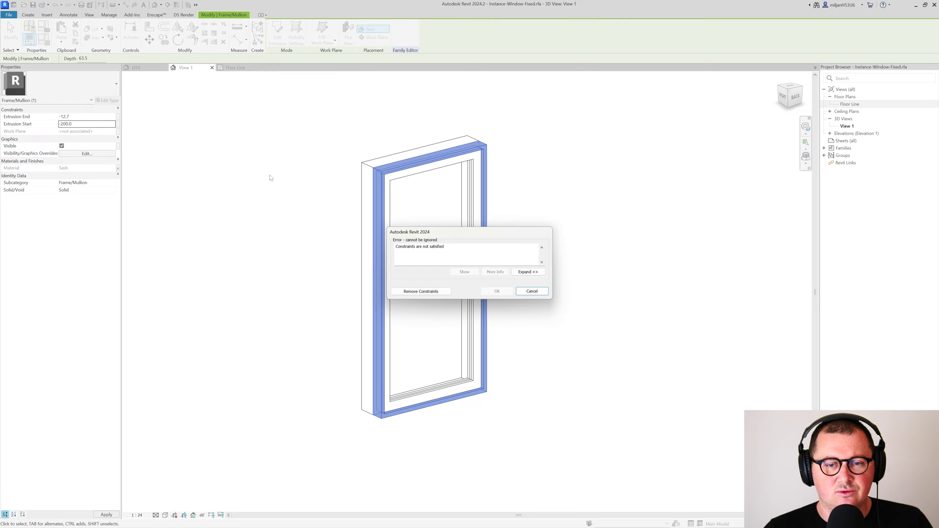
click(421, 291)
click(350, 262)
shift+middle_drag(350, 262, 316, 268)
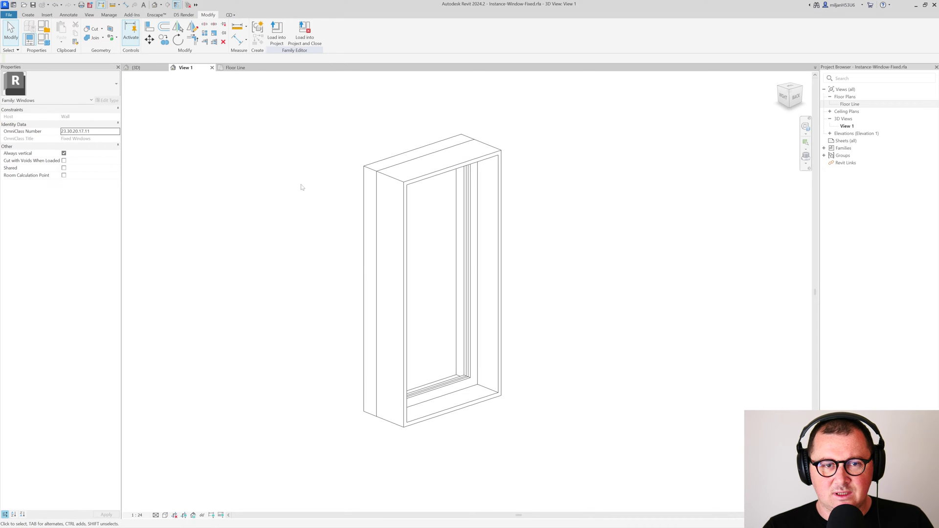
click(234, 68)
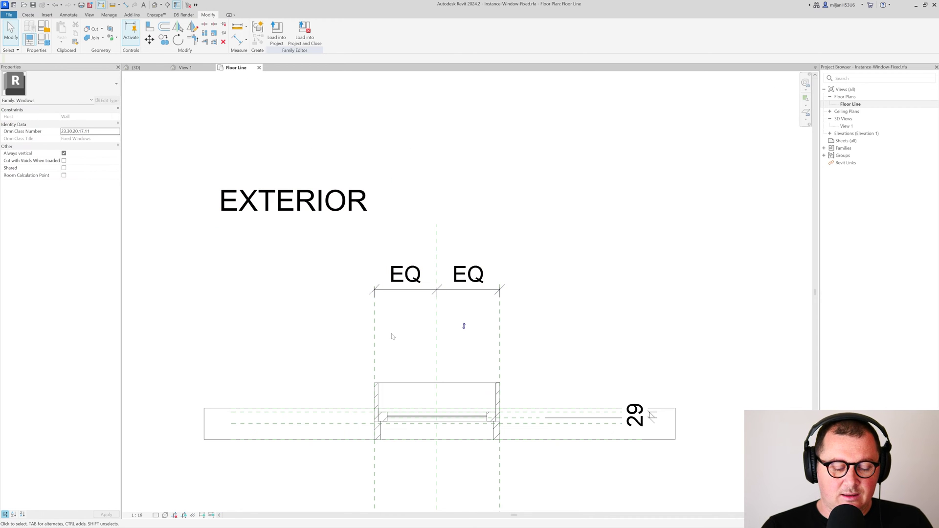
Draw a horizontal reference plane outside the wall in the Floor Line plan
key(r)
key(p)
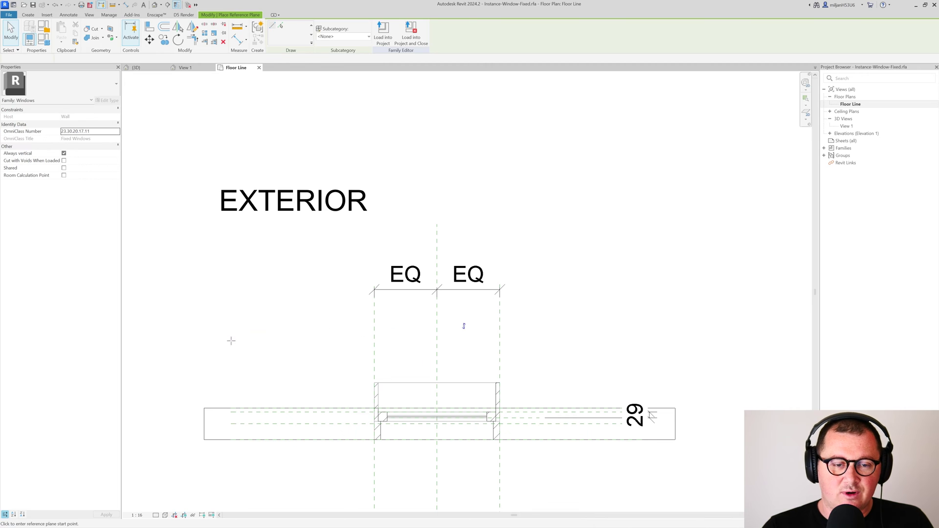
click(197, 344)
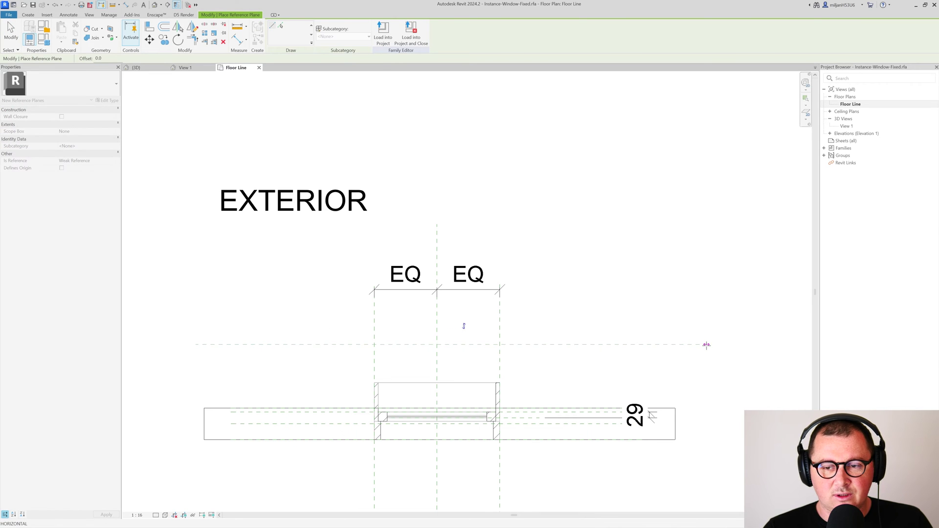
click(706, 344)
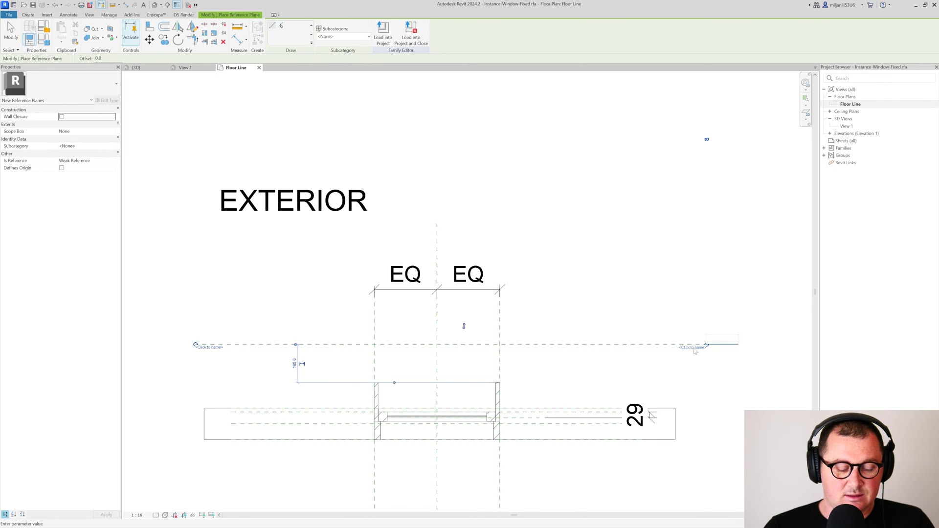
key(Return)
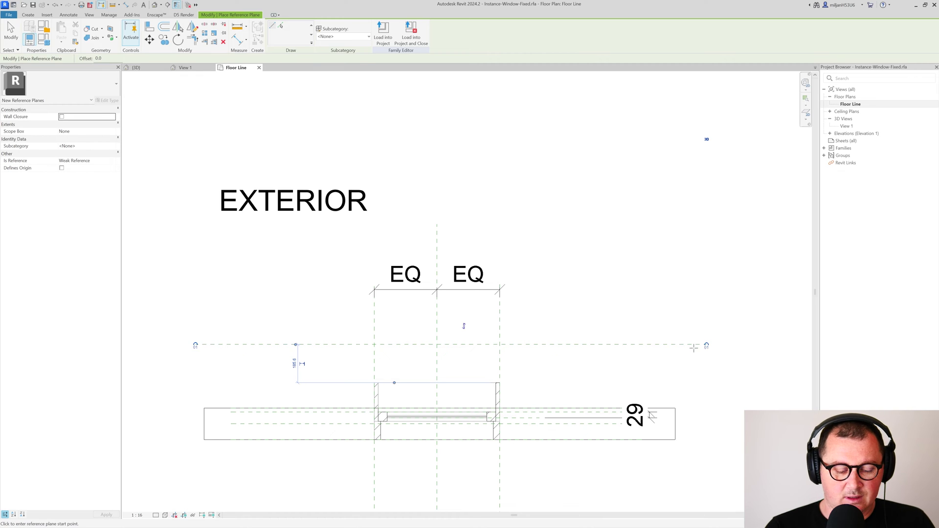
Add a 309 aligned dimension from the wall face to the new reference plane
key(d)
key(i)
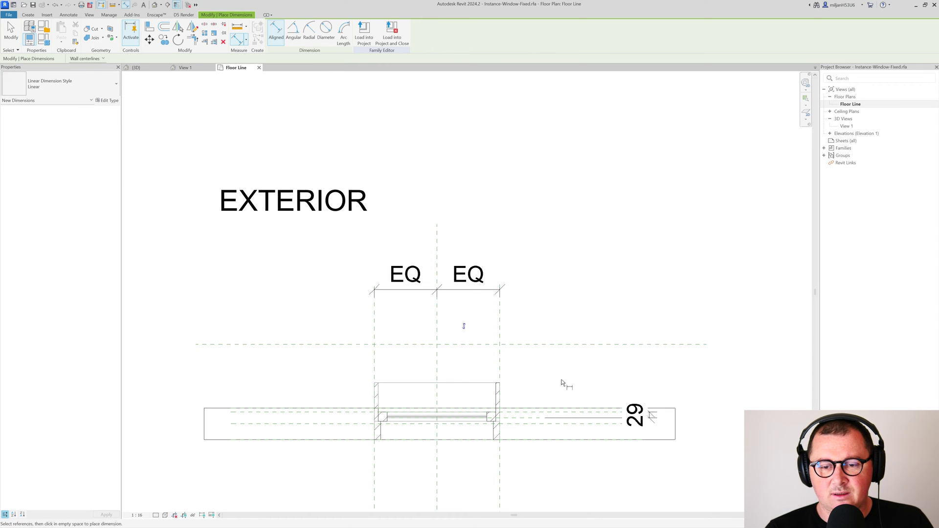
click(581, 410)
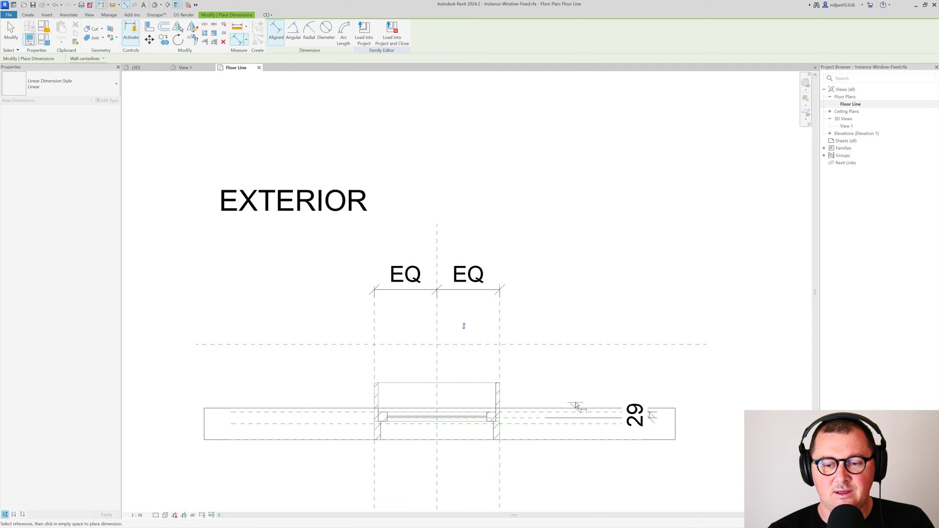
key(Escape)
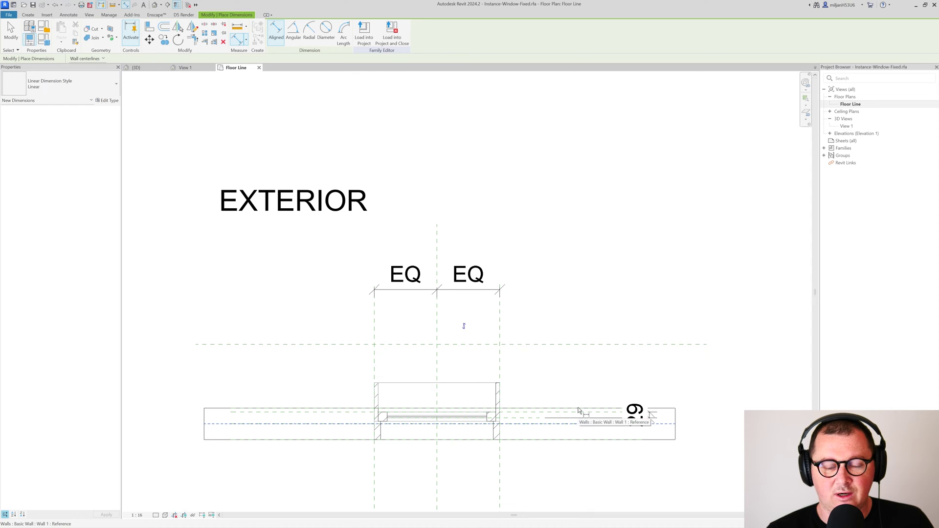
key(Tab)
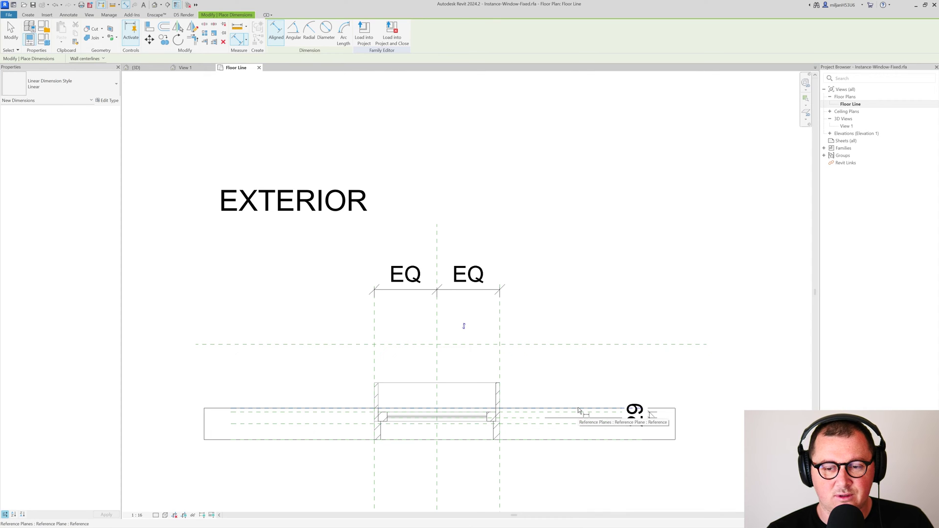
click(578, 409)
click(581, 345)
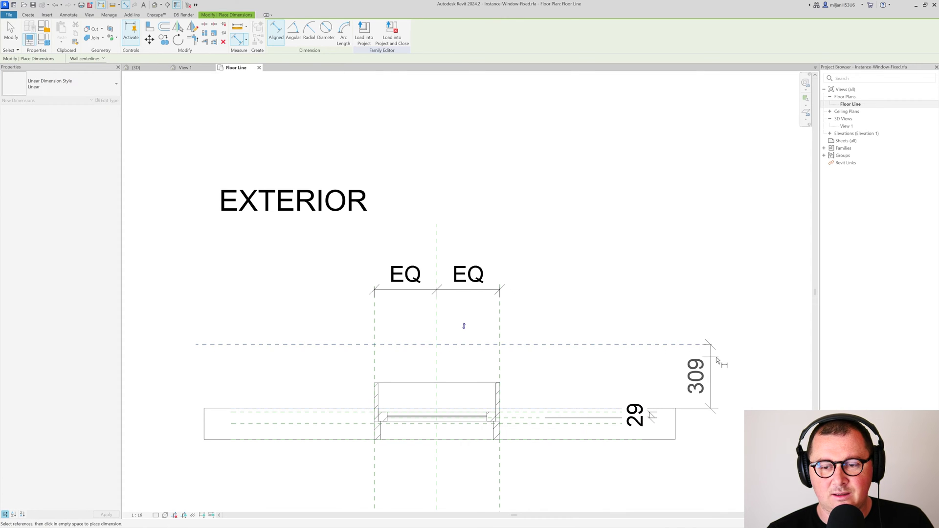
click(727, 365)
key(Escape)
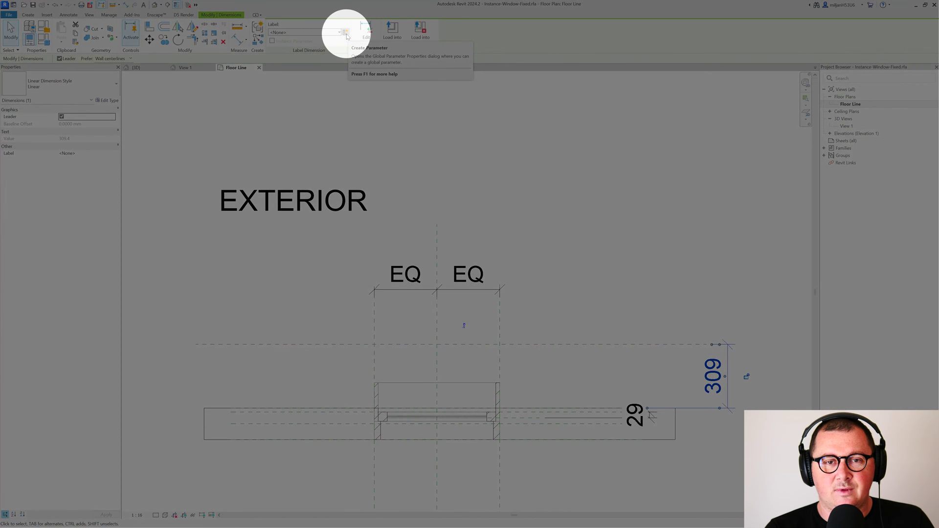
Label the 309 dimension with a new parameter named 'Trim Extension'
click(346, 33)
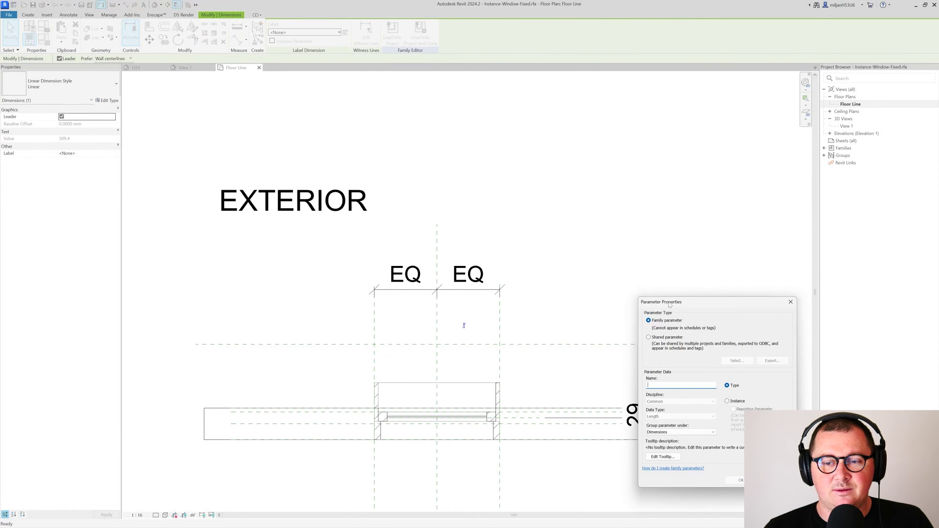
drag(669, 305, 621, 95)
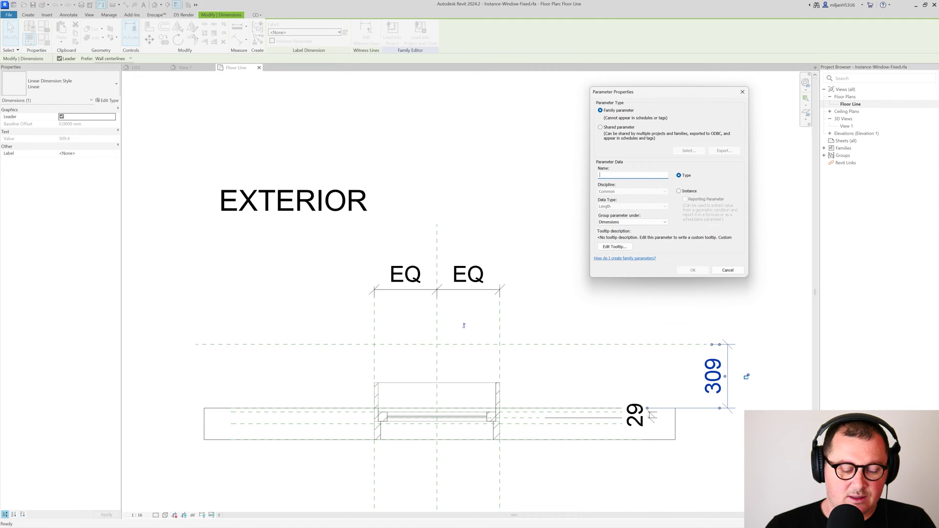
text(Trim Ex)
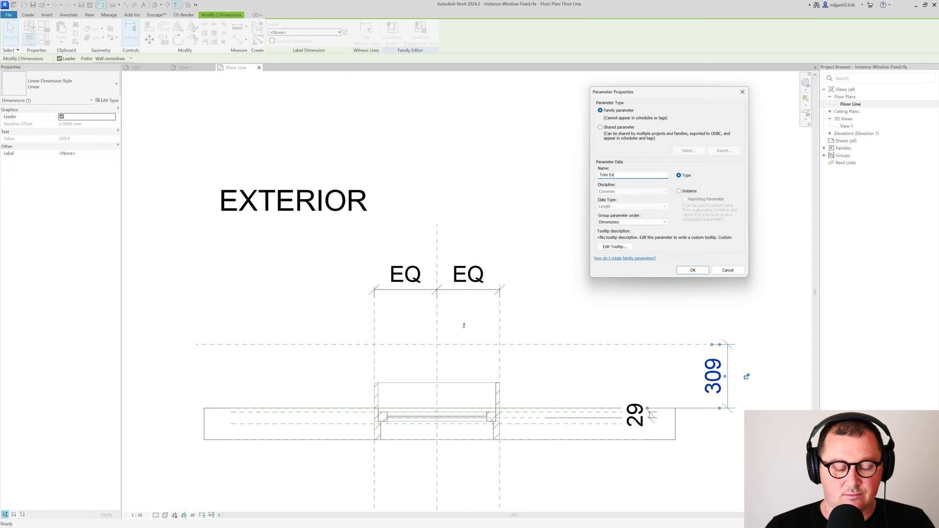
text(tension)
key(Return)
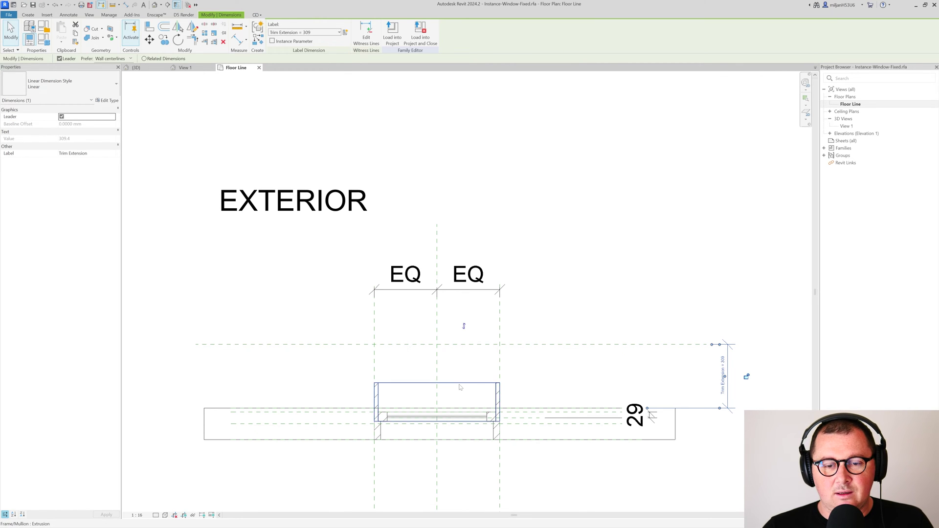
Stretch the frame extrusion's edge out to the trim reference plane
click(433, 392)
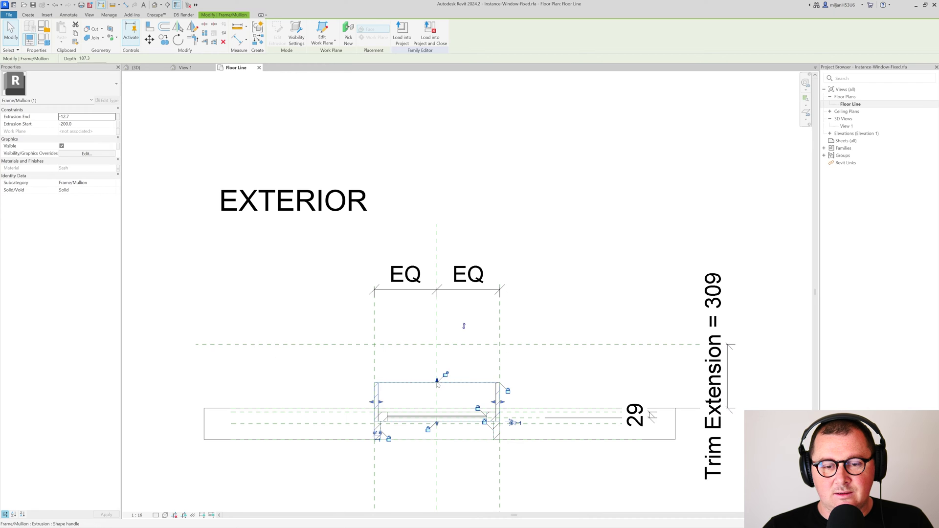
drag(437, 380, 438, 344)
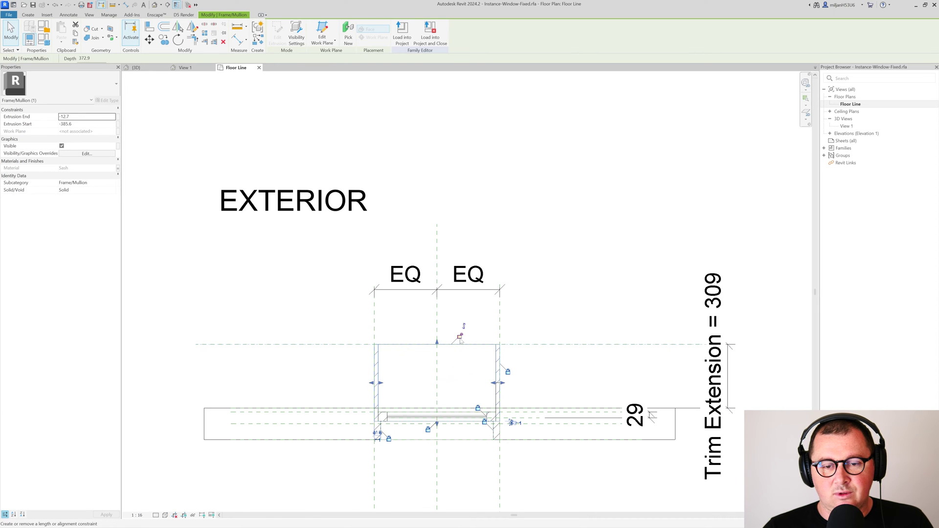
click(391, 325)
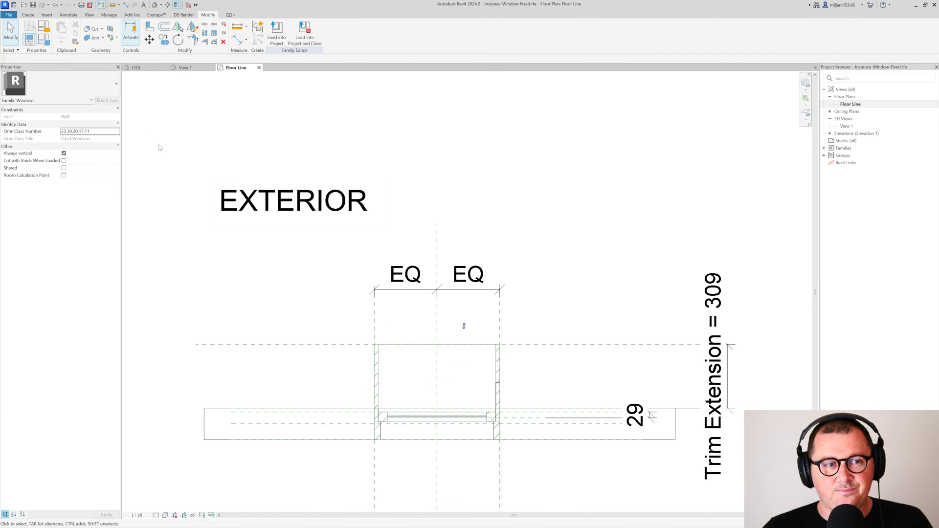
In Family Types, flex Trim Extension to 450, then apply 150
click(47, 43)
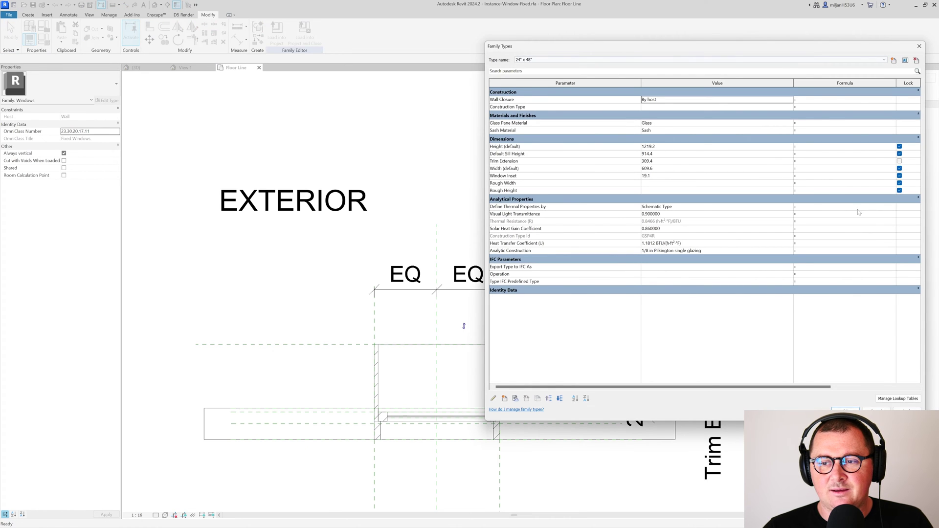
click(711, 125)
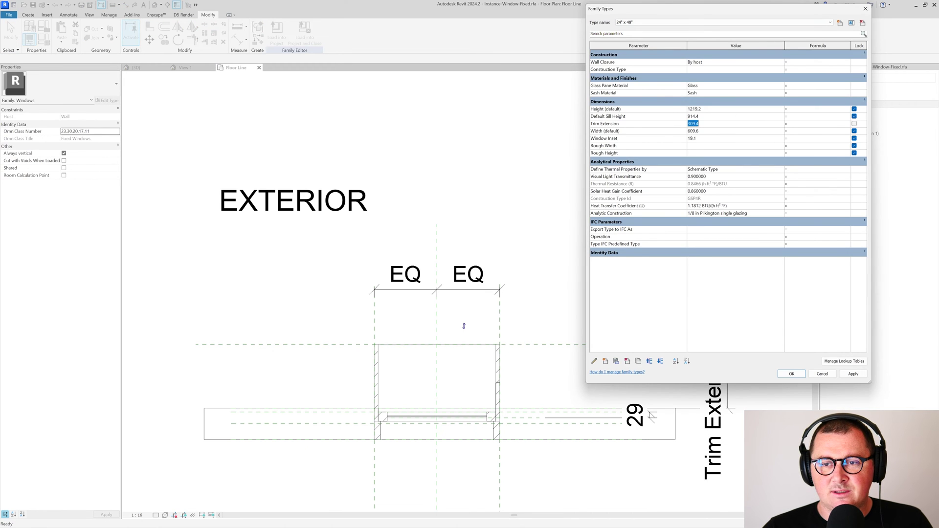
text(450)
click(851, 374)
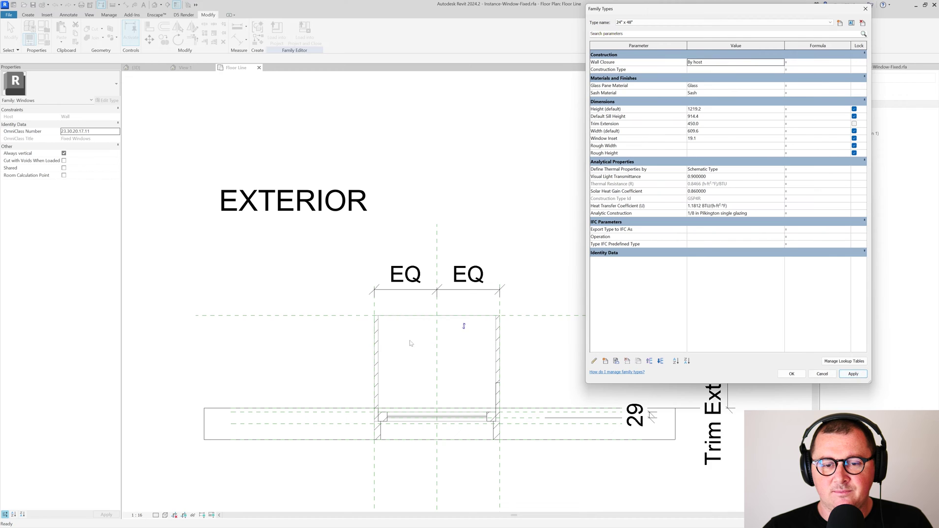
click(702, 125)
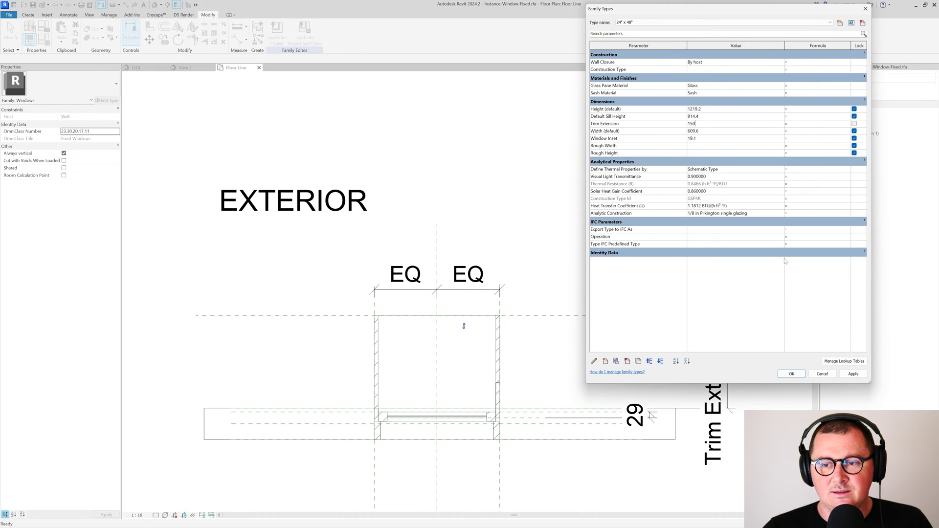
text(150)
click(853, 375)
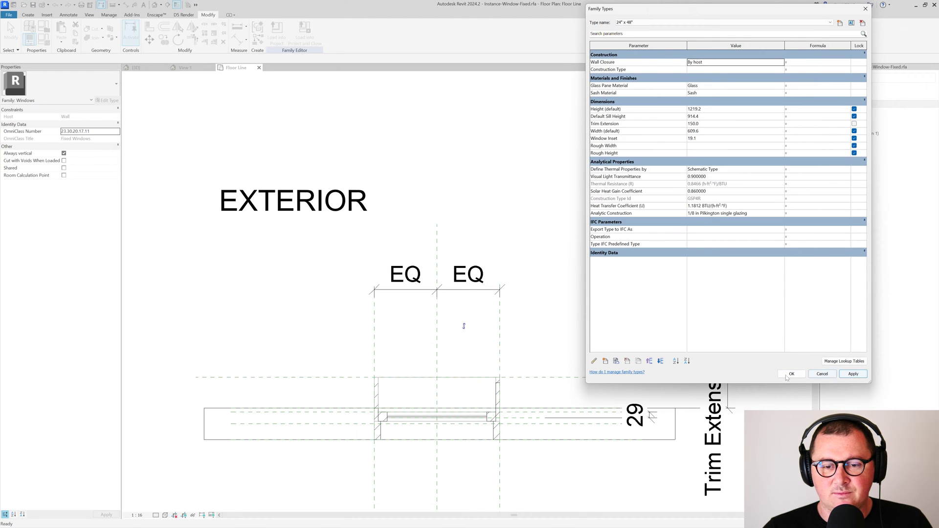
click(792, 374)
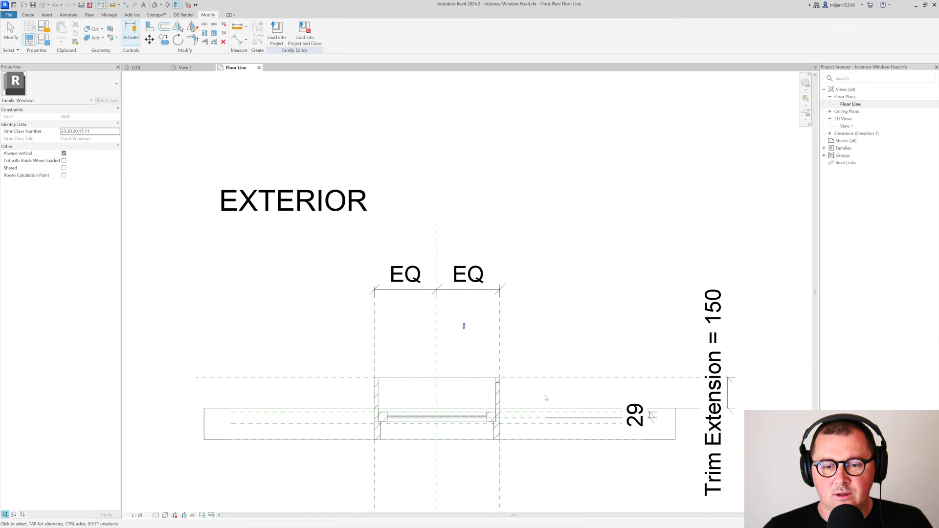
click(139, 67)
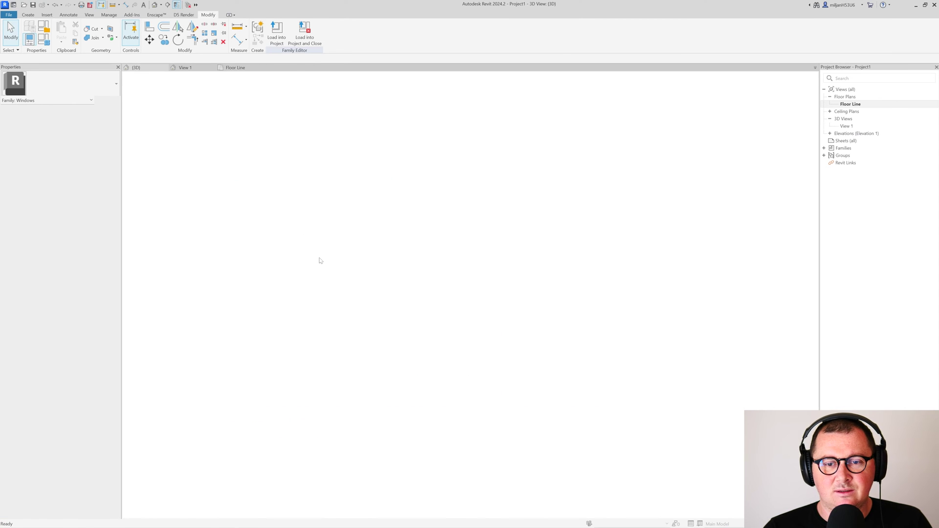
click(185, 67)
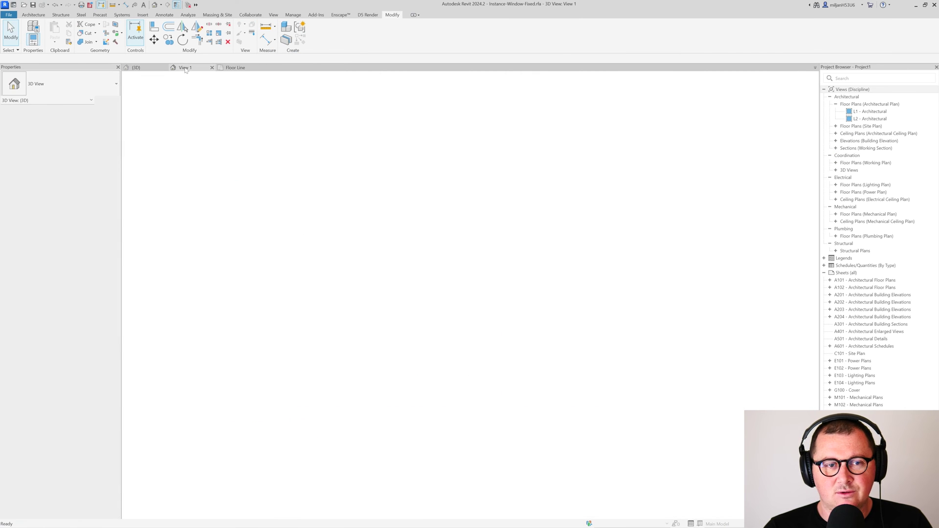
shift+middle_drag(434, 269, 384, 264)
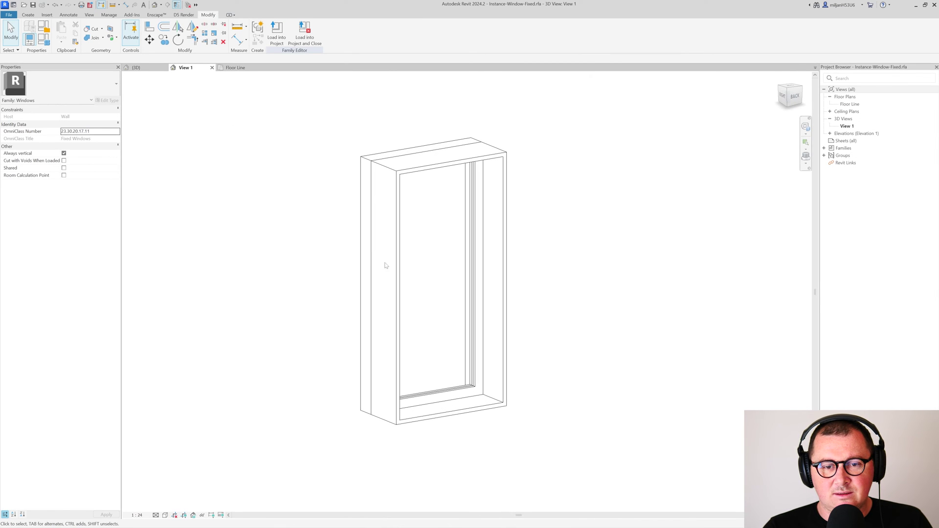
click(383, 264)
click(236, 68)
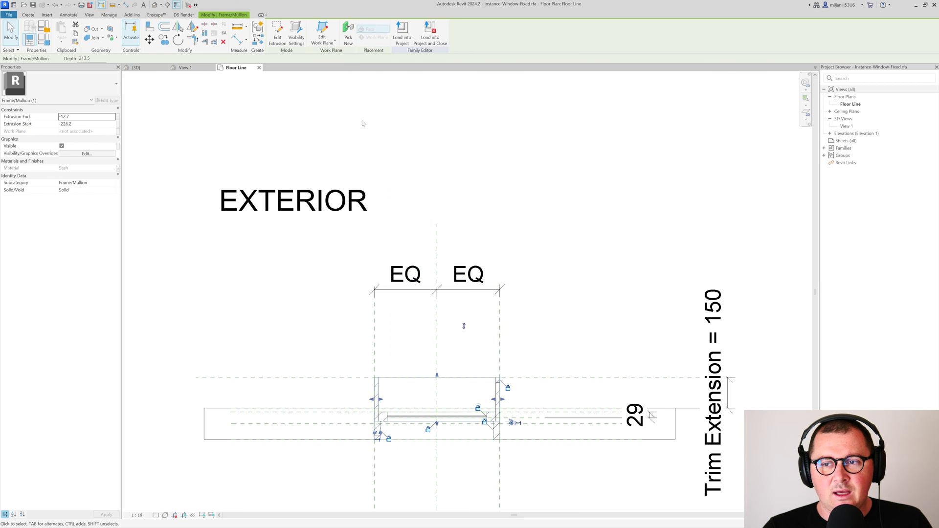
click(421, 157)
In the Exterior elevation, draw two horizontal and two vertical reference planes around the window frame
double_click(837, 135)
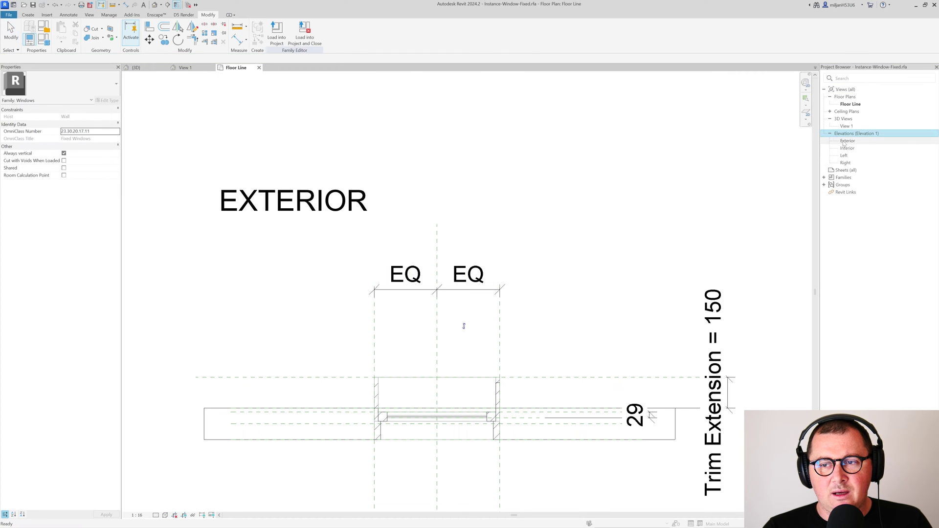
click(847, 141)
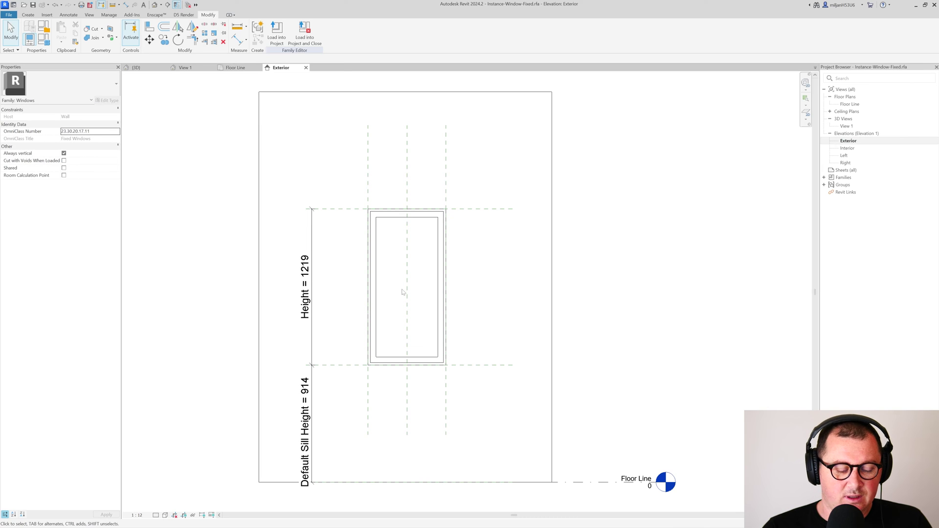
key(r)
key(p)
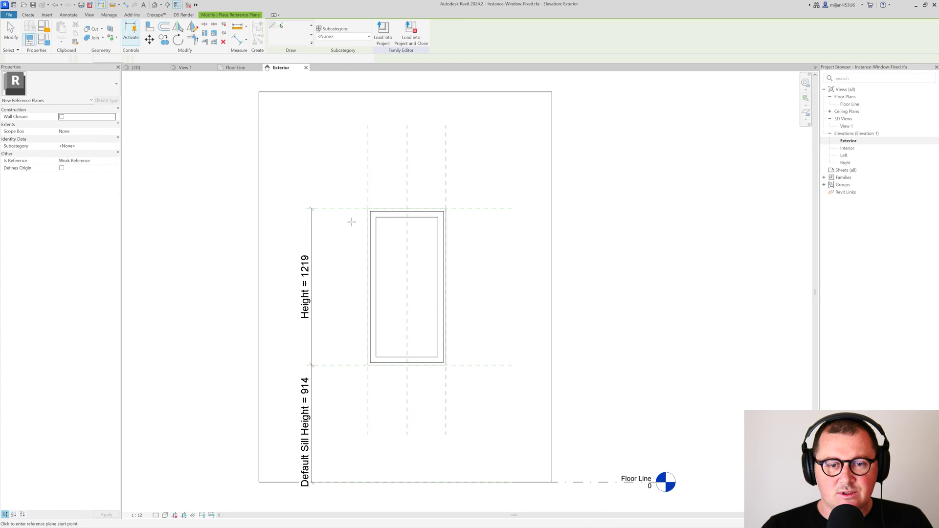
scroll(350, 218, up, 2)
click(251, 213)
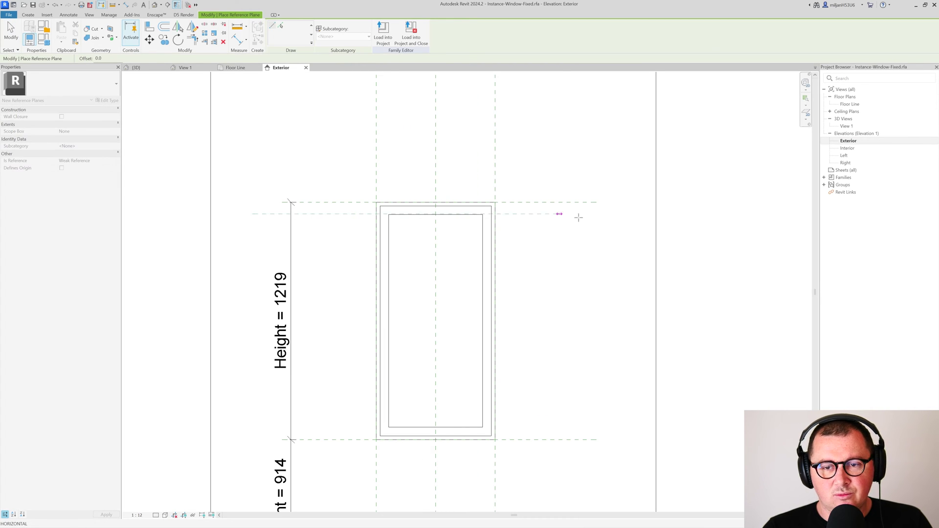
click(611, 214)
click(476, 140)
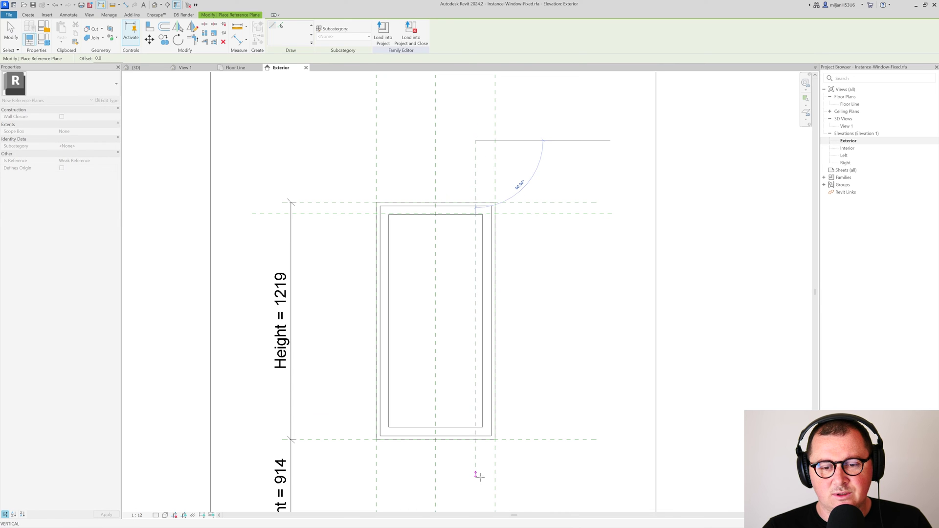
click(476, 478)
click(270, 419)
click(596, 419)
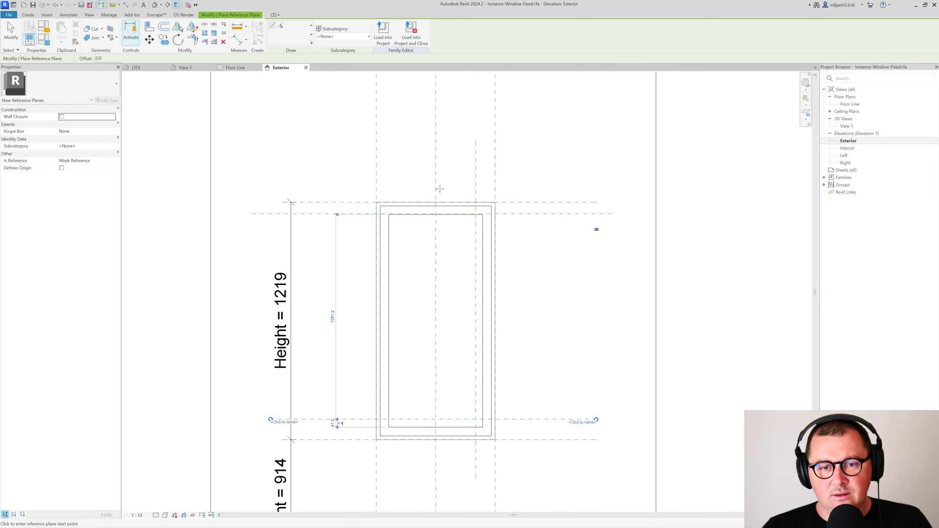
click(391, 156)
click(391, 469)
key(Escape)
key(Escape)
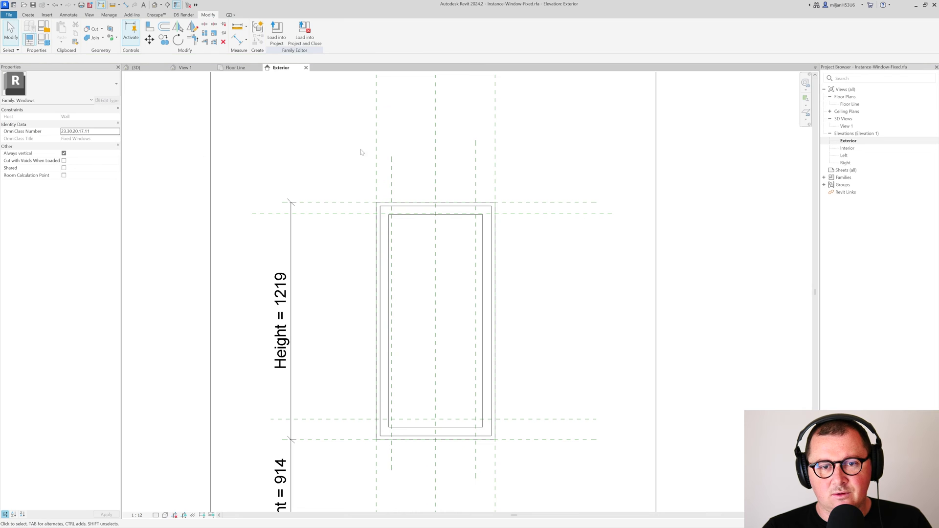
Dimension the new reference planes at 77, 100, 60 and 104
key(d)
key(i)
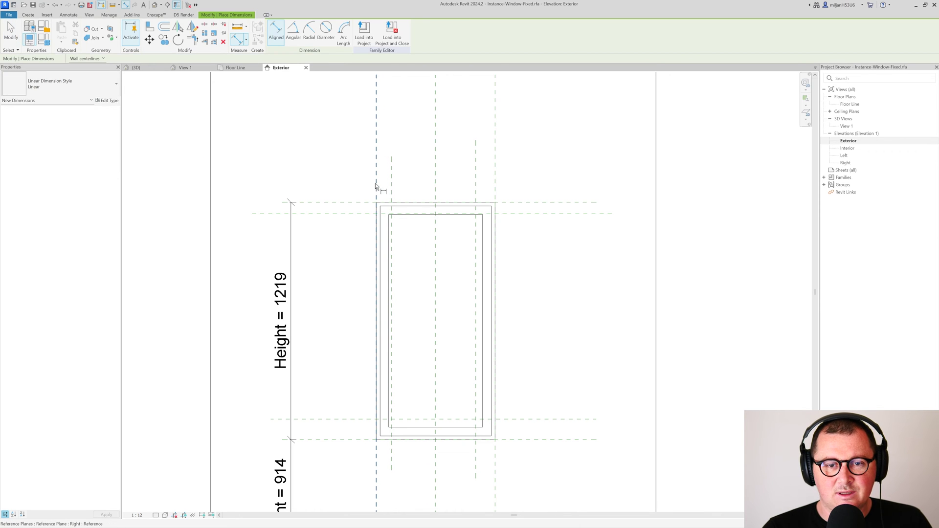
click(376, 185)
click(420, 117)
click(475, 161)
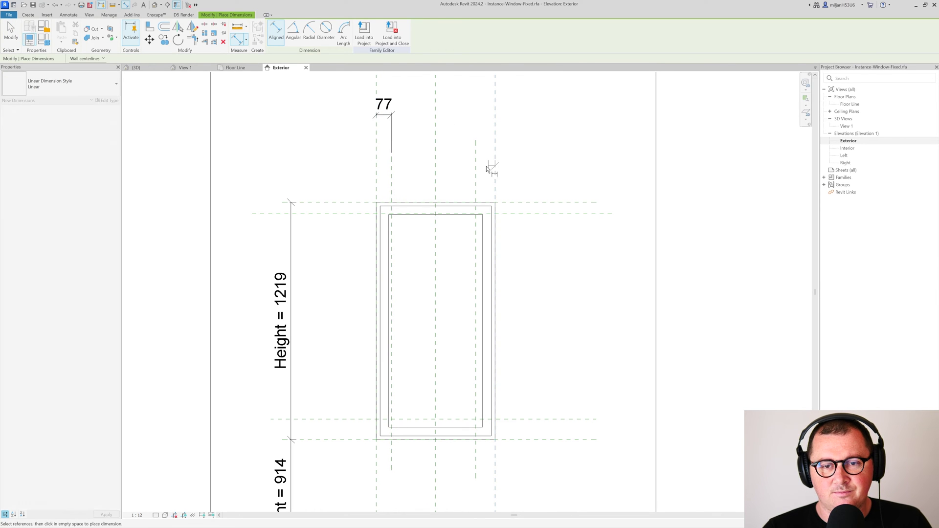
click(495, 157)
click(457, 119)
click(528, 202)
click(531, 214)
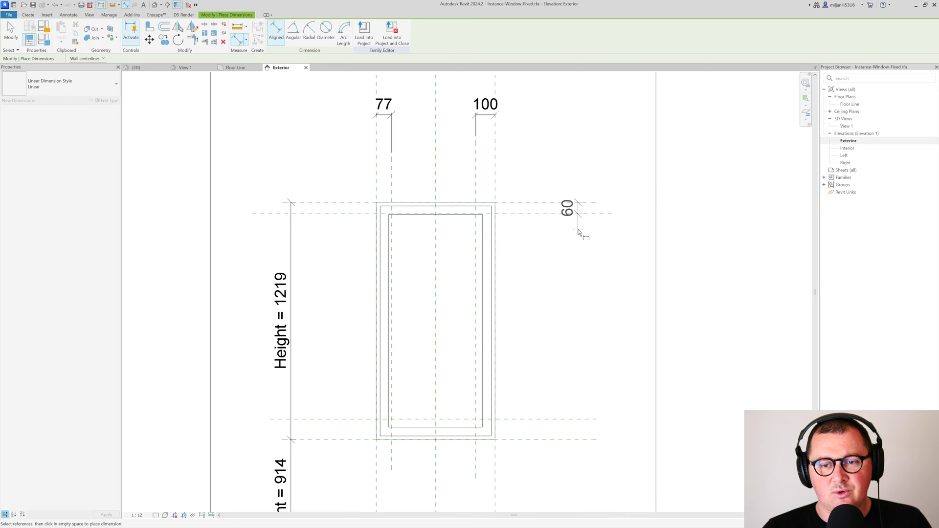
click(578, 210)
click(556, 440)
click(561, 419)
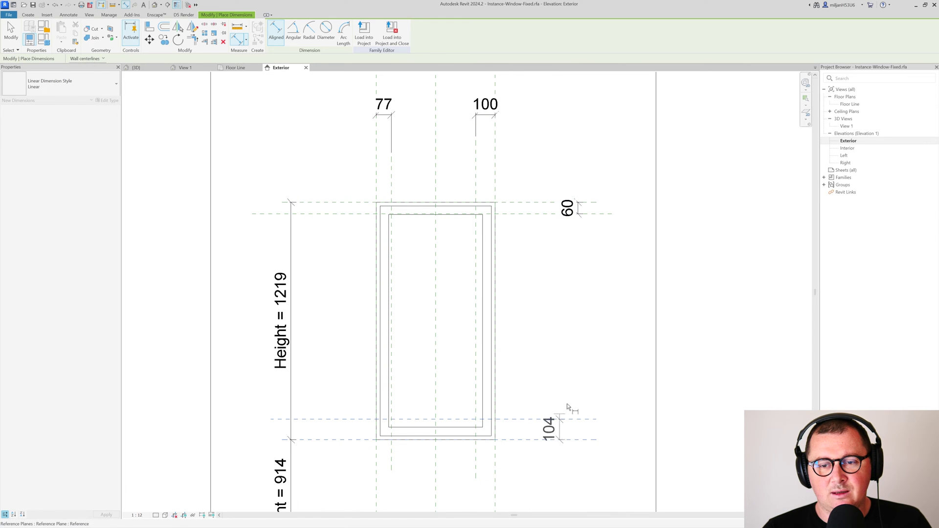
click(578, 389)
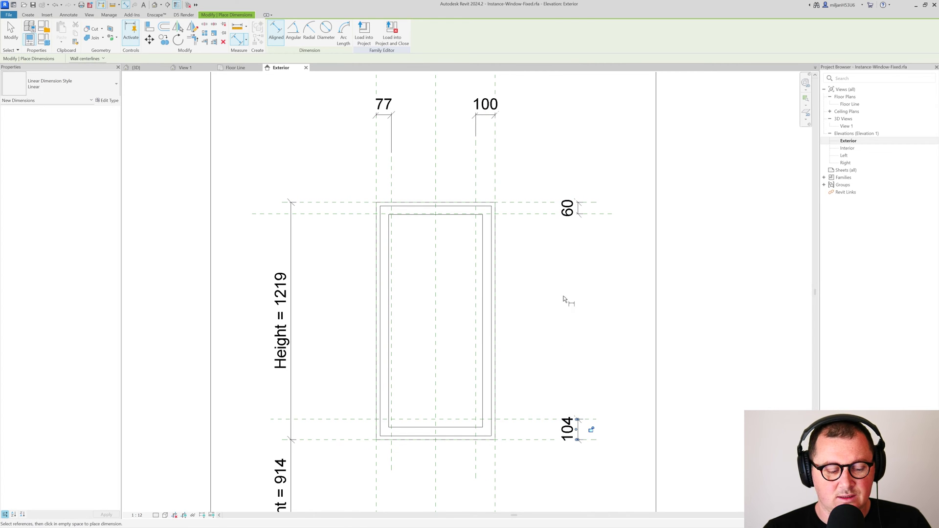
key(Escape)
key(Escape)
click(568, 209)
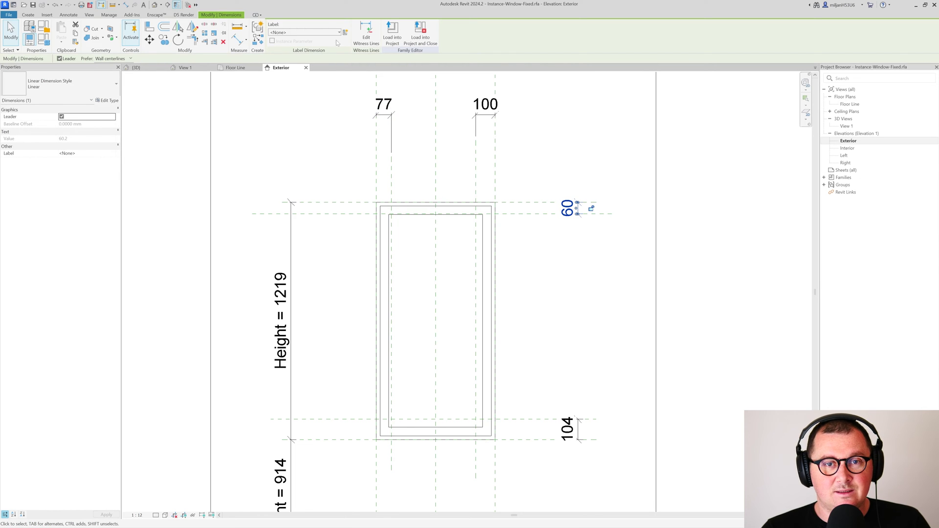
Label the 60 dimension with a new parameter named 'Trim Thickness'
click(345, 32)
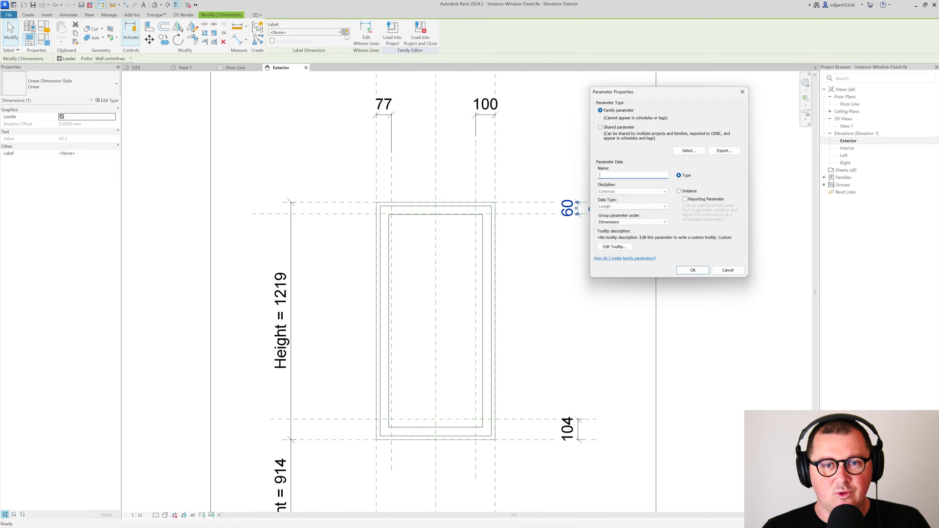
text(T)
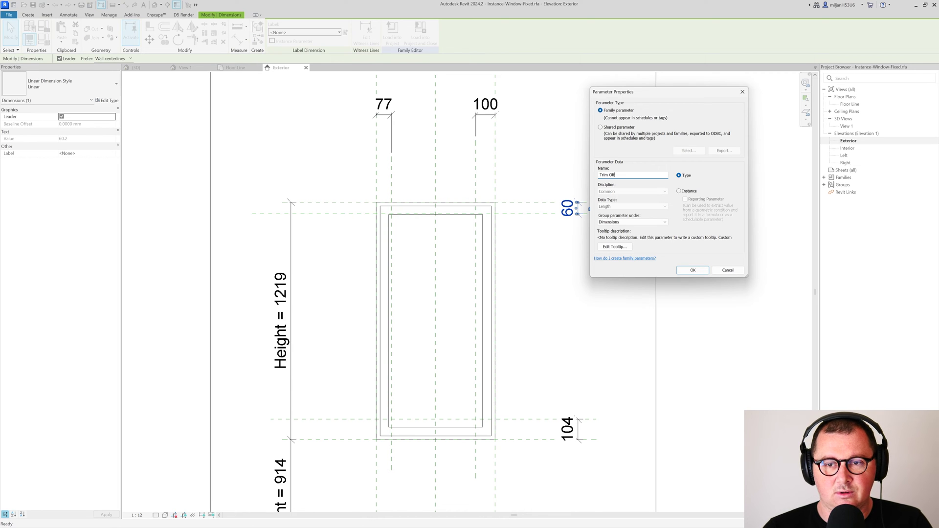
text(rim Thickn)
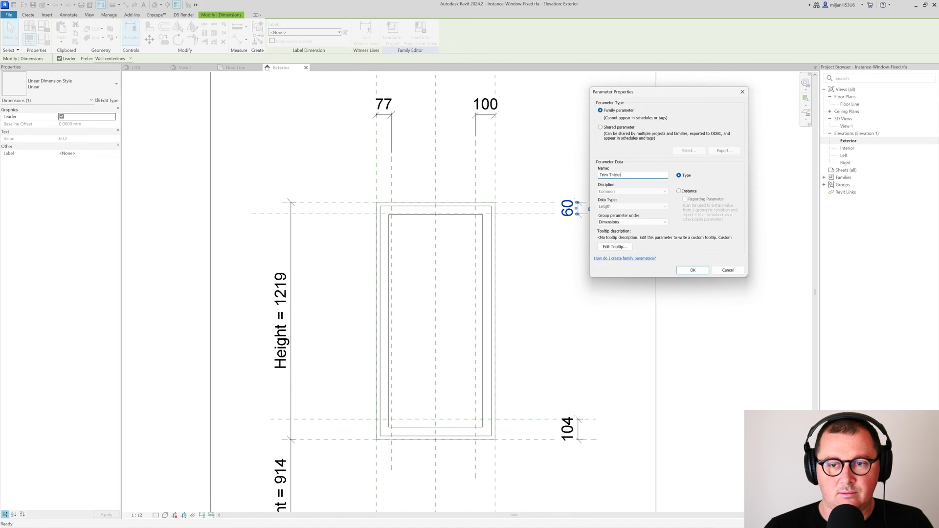
text(ess)
key(Return)
key(Escape)
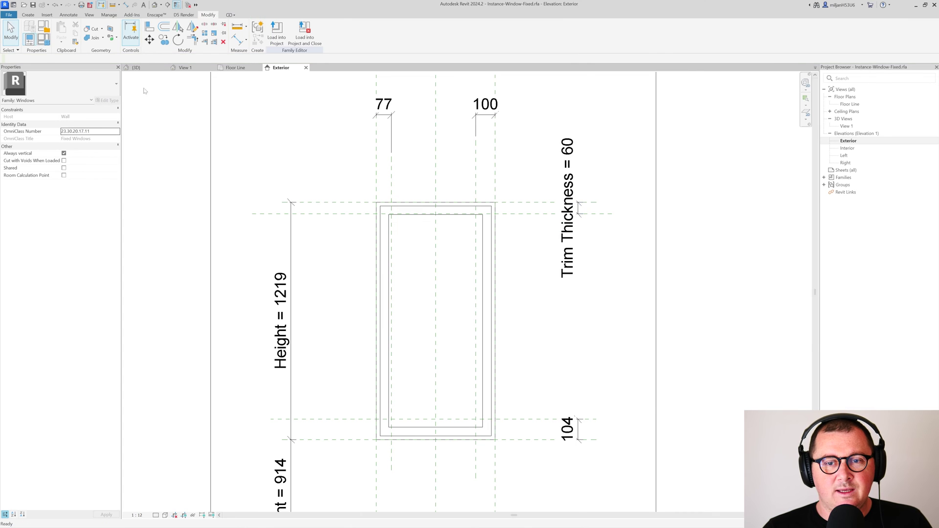
Set Trim Thickness to 50 in Family Types
key(f)
key(t)
click(710, 131)
text(50)
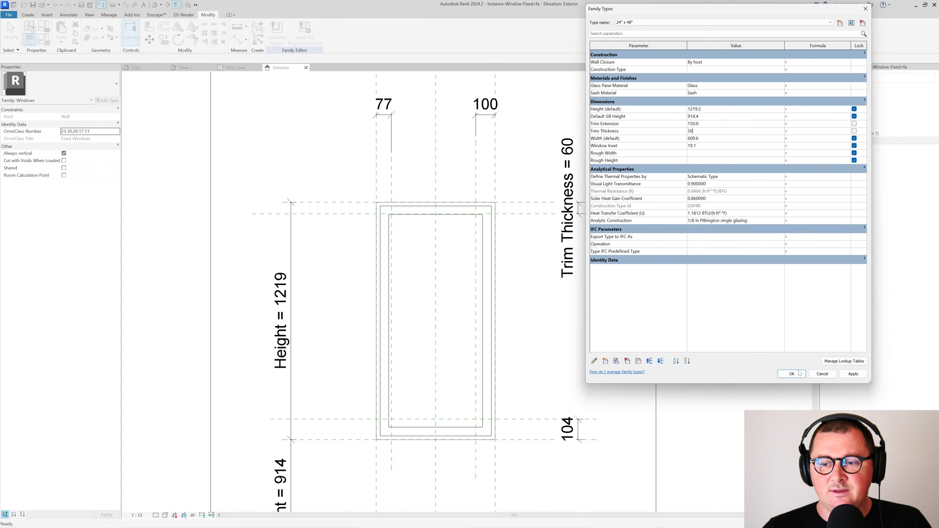
click(790, 373)
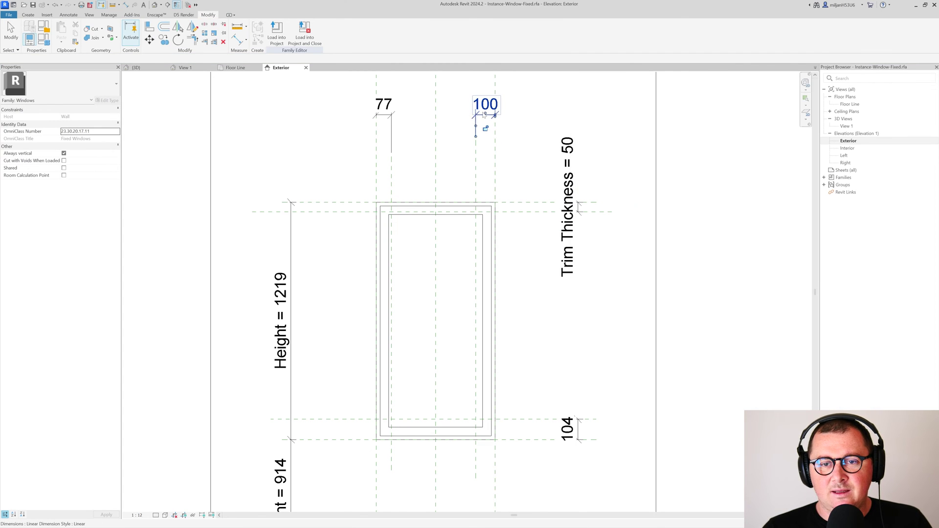
Label the 77, 100 and 104 dimensions with Trim Thickness
click(484, 127)
ctrl+click(384, 104)
ctrl+click(567, 428)
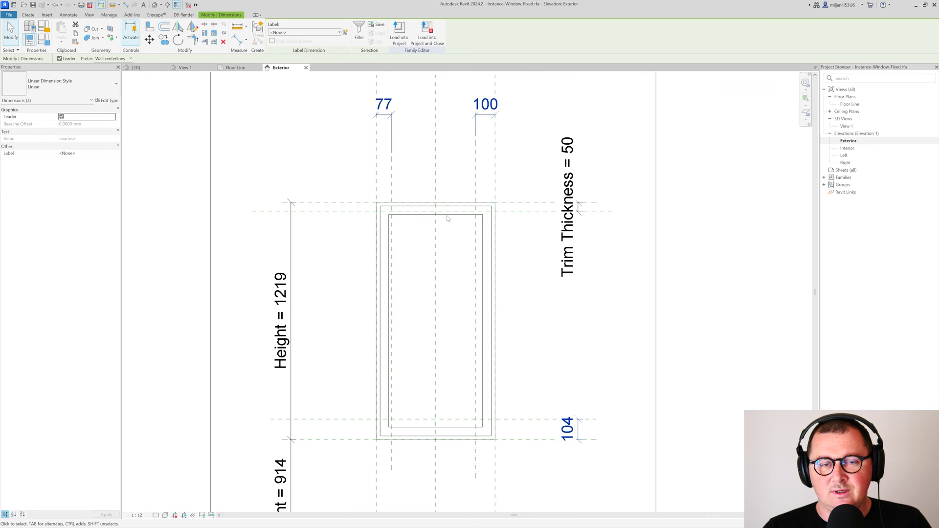
click(318, 33)
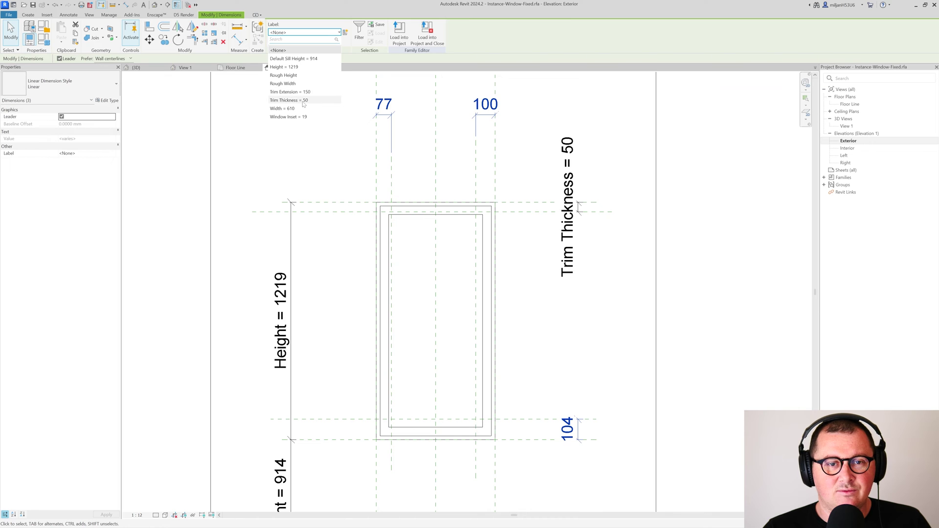
click(304, 100)
click(310, 141)
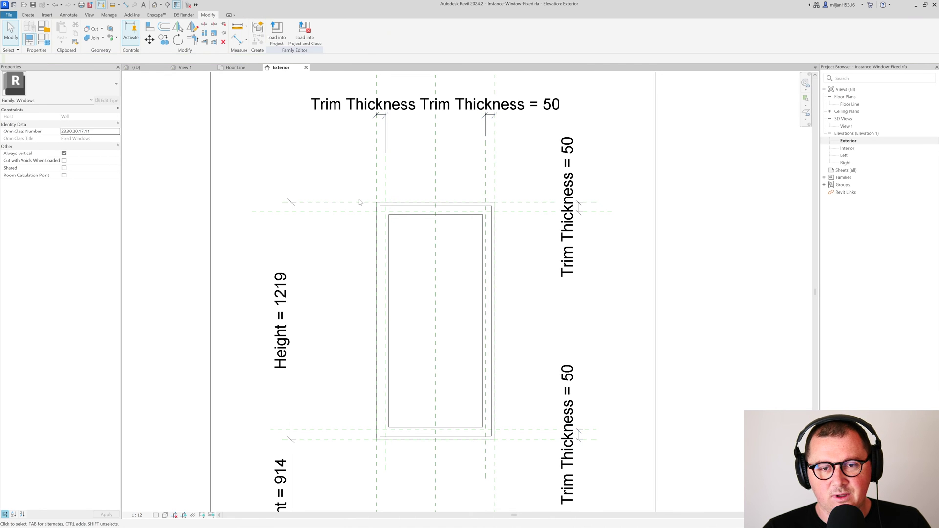
click(397, 207)
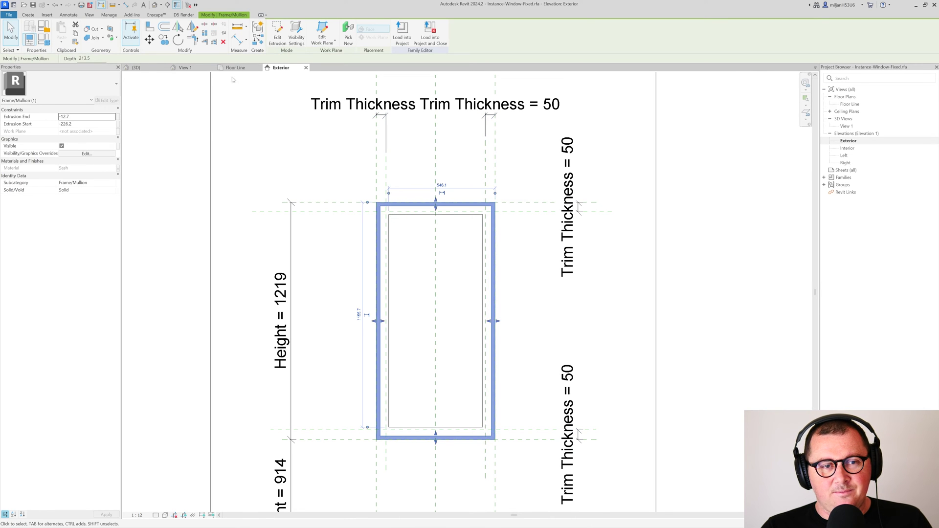
Edit the frame extrusion sketch and align-lock its left and top edges to the reference planes
click(186, 67)
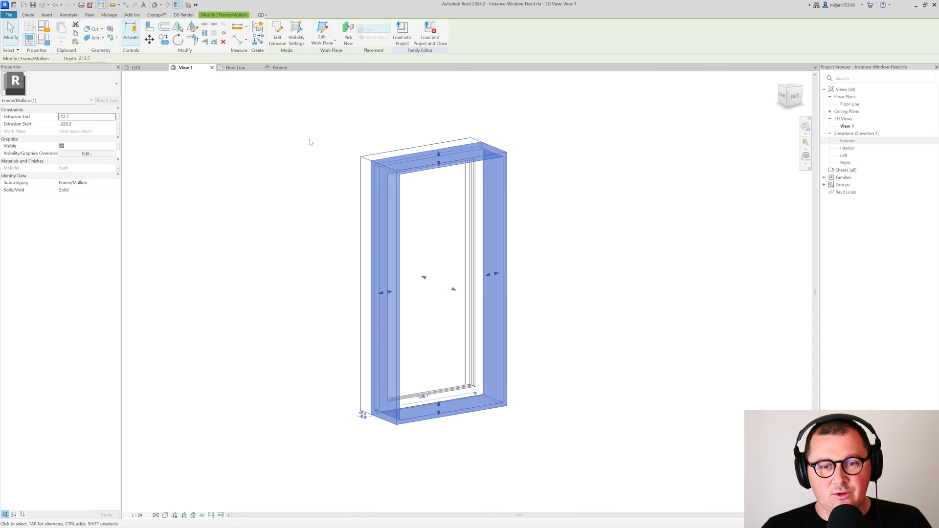
click(277, 35)
click(282, 70)
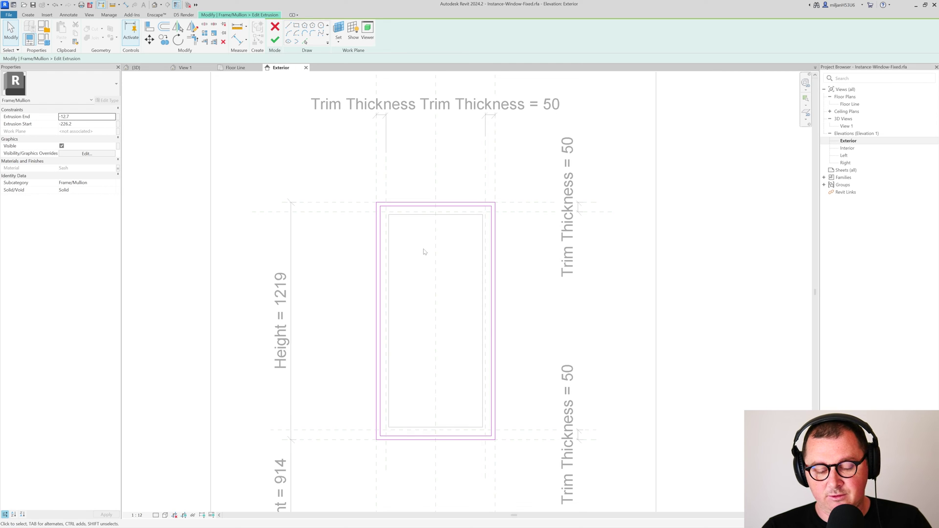
key(a)
key(l)
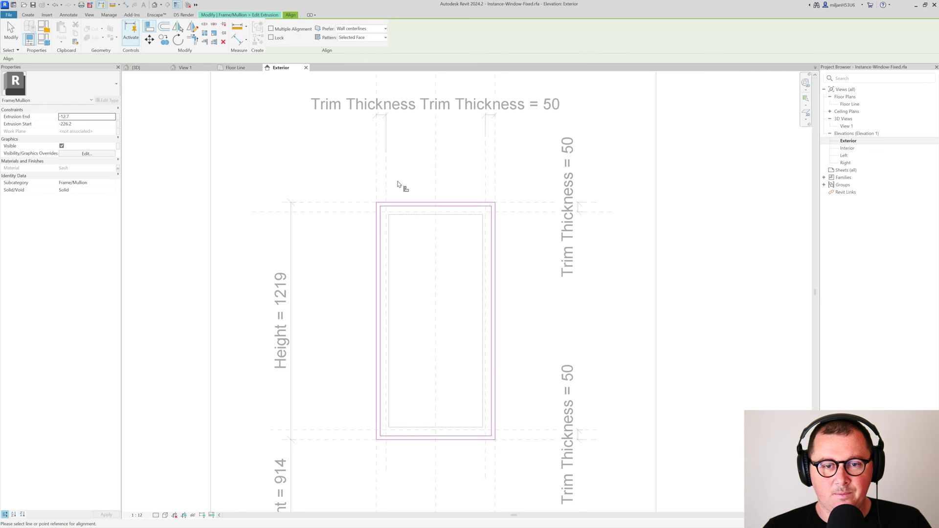
click(388, 188)
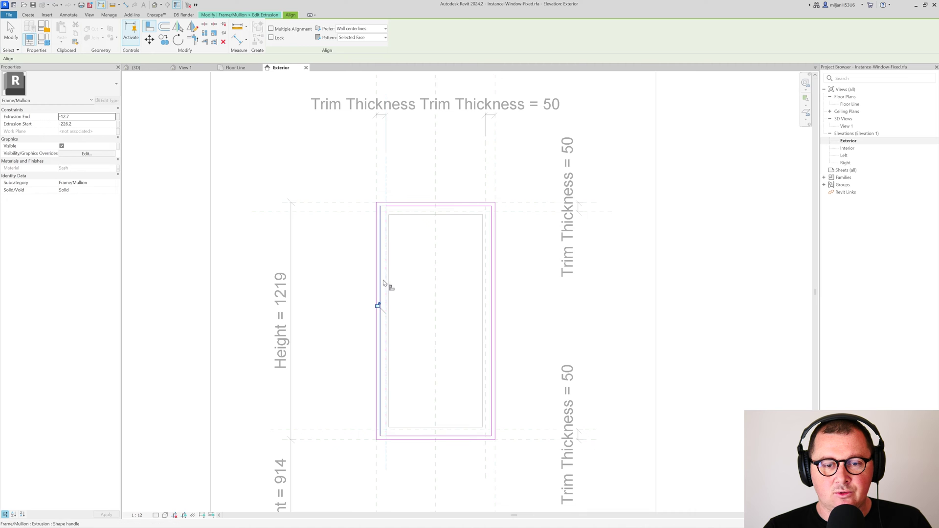
click(380, 307)
click(367, 214)
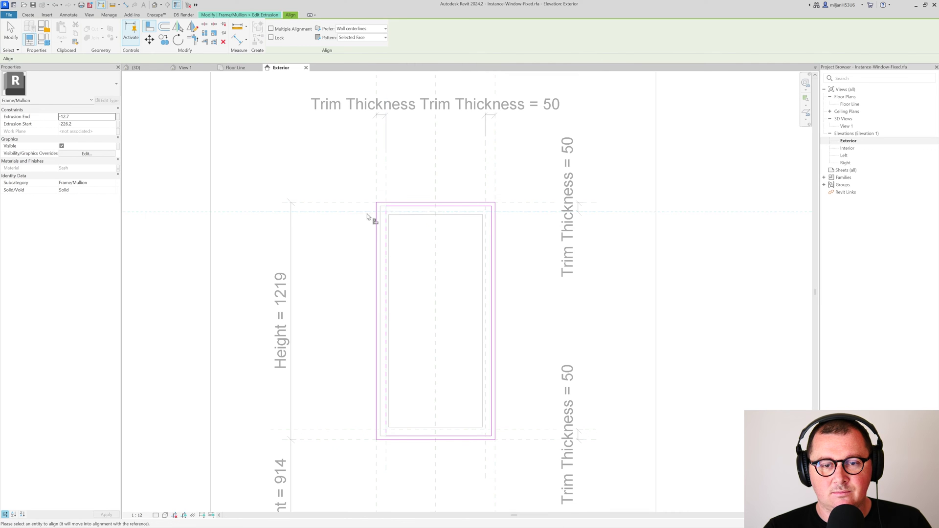
click(440, 207)
Align-lock the right and bottom sketch edges, finish the extrusion, and show the Floor Line plan
click(485, 193)
click(491, 303)
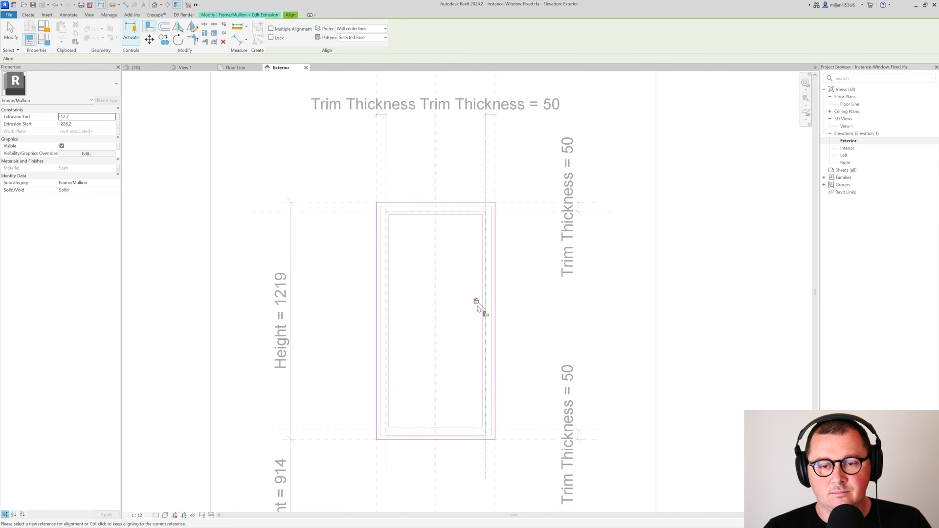
click(503, 431)
click(435, 432)
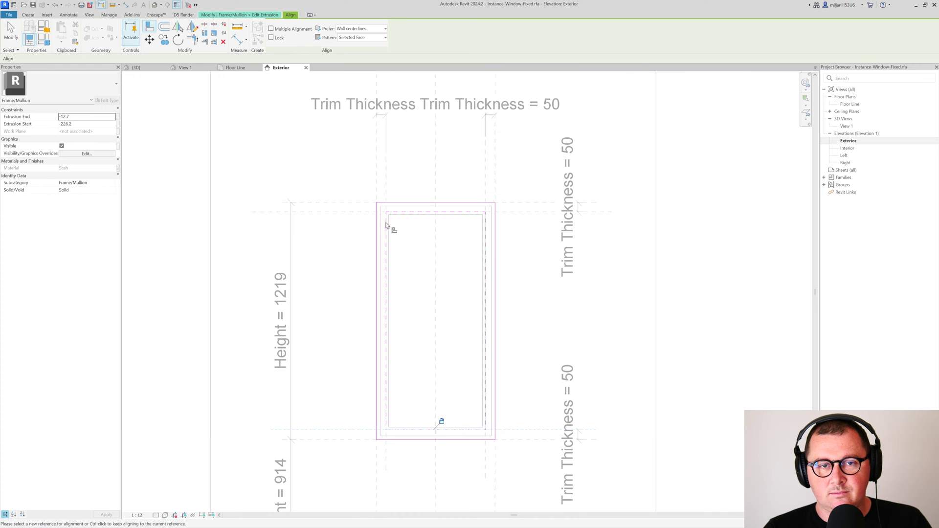
click(266, 15)
click(275, 38)
click(235, 67)
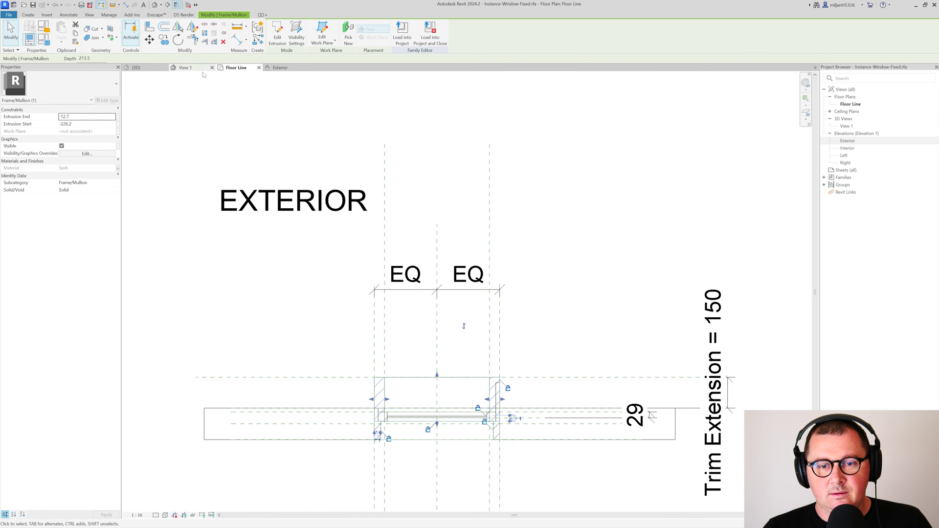
In the 3D view, flex the window's Trim Thickness to 10 and Trim Extension to 250
click(201, 69)
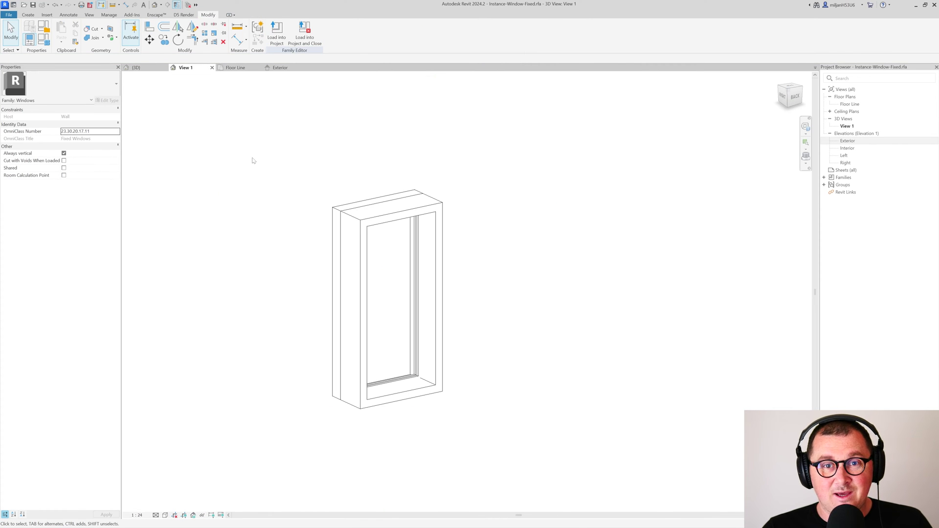
click(48, 43)
click(717, 130)
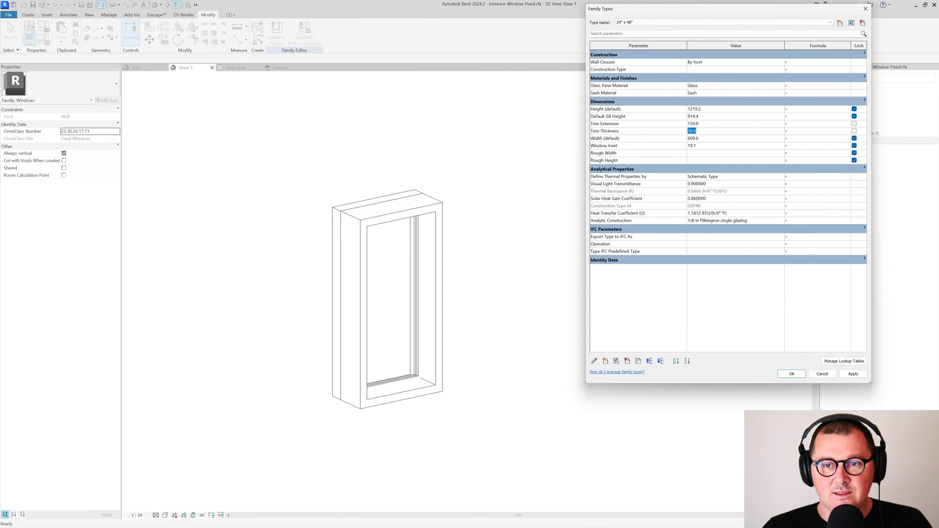
click(854, 375)
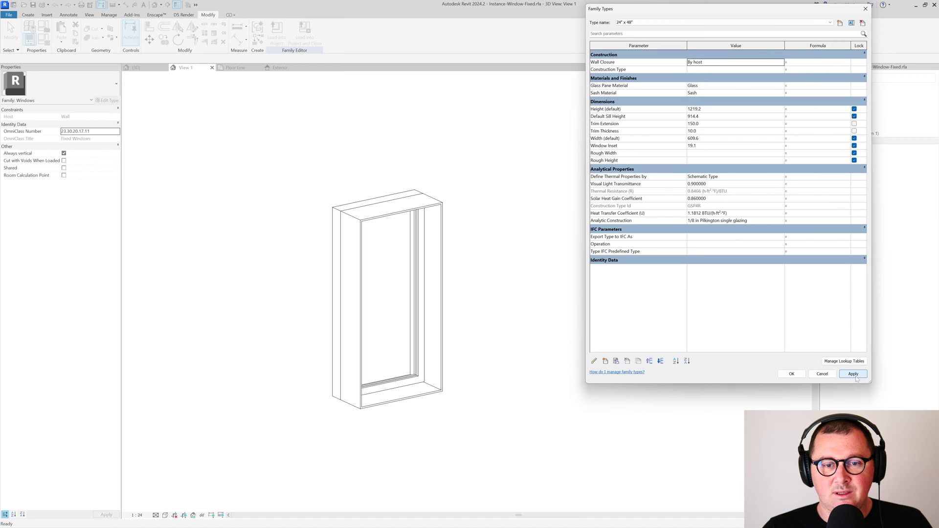
click(701, 125)
click(699, 124)
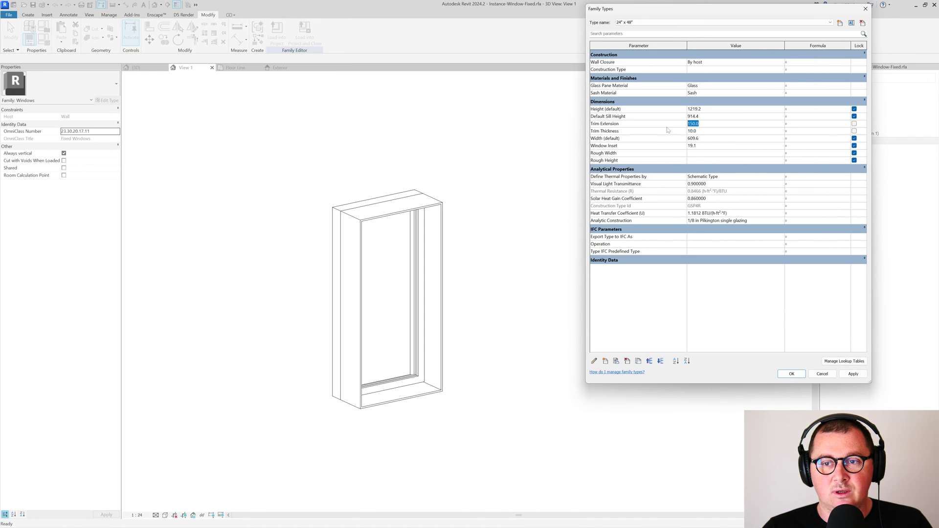
text(250)
click(860, 376)
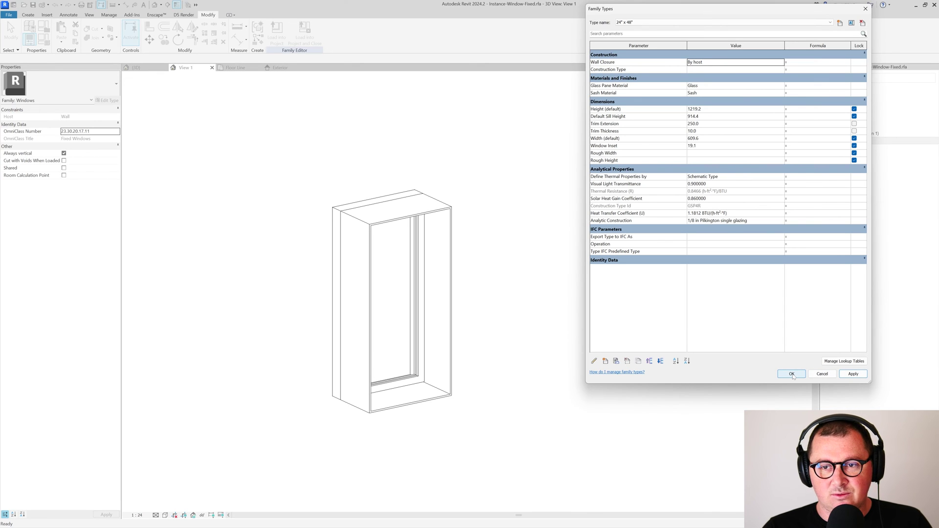
click(791, 374)
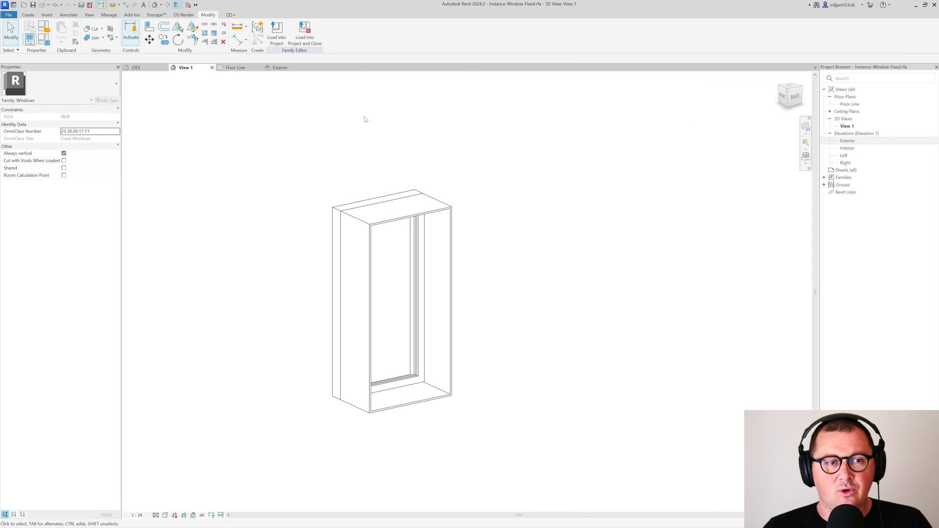
Flex the window to width 800 and height 1500, applying each value
click(46, 44)
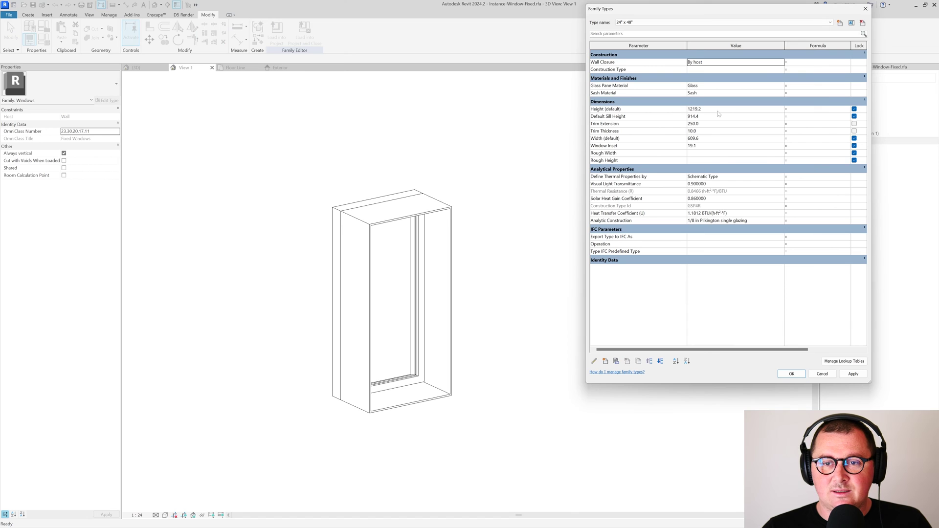
click(714, 139)
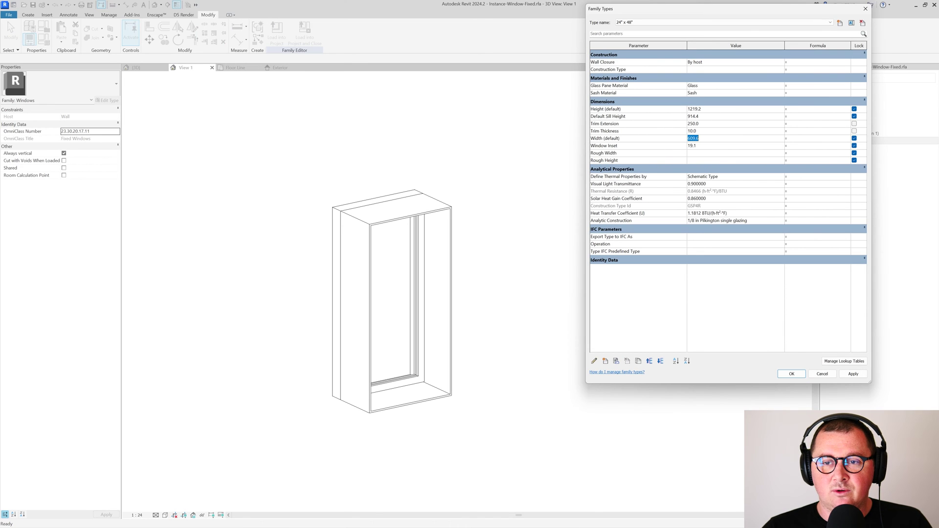
click(859, 376)
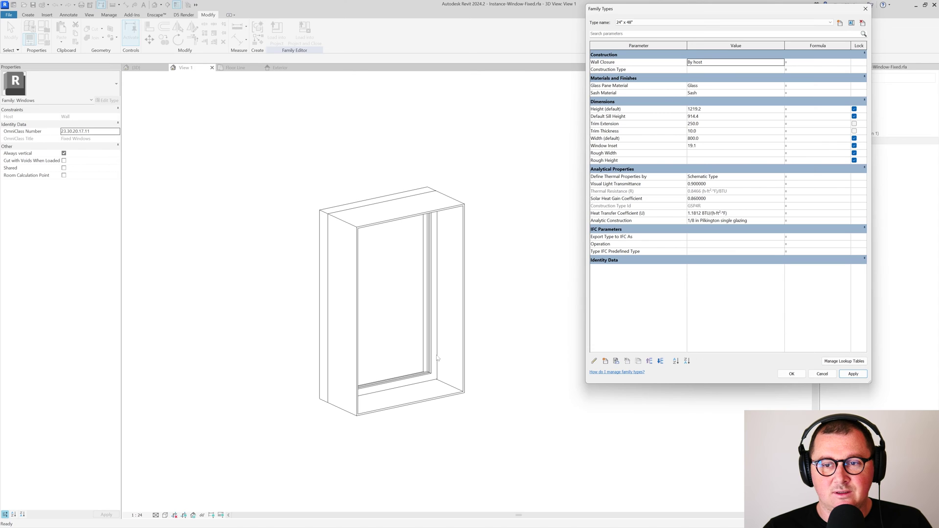
click(702, 118)
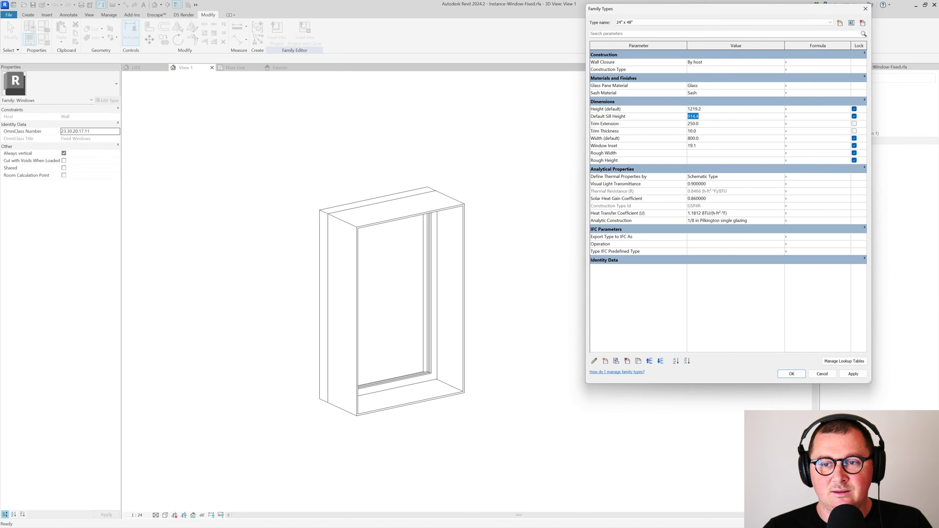
click(706, 110)
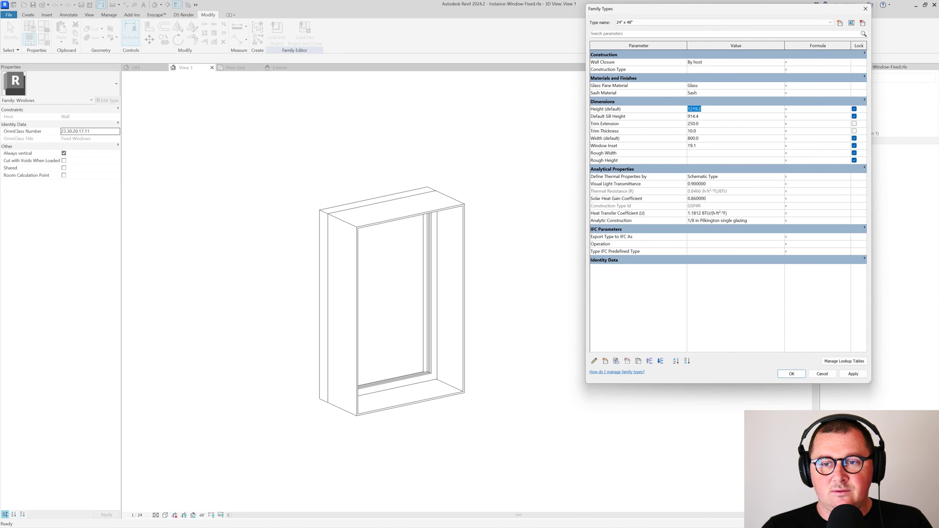
text(1500)
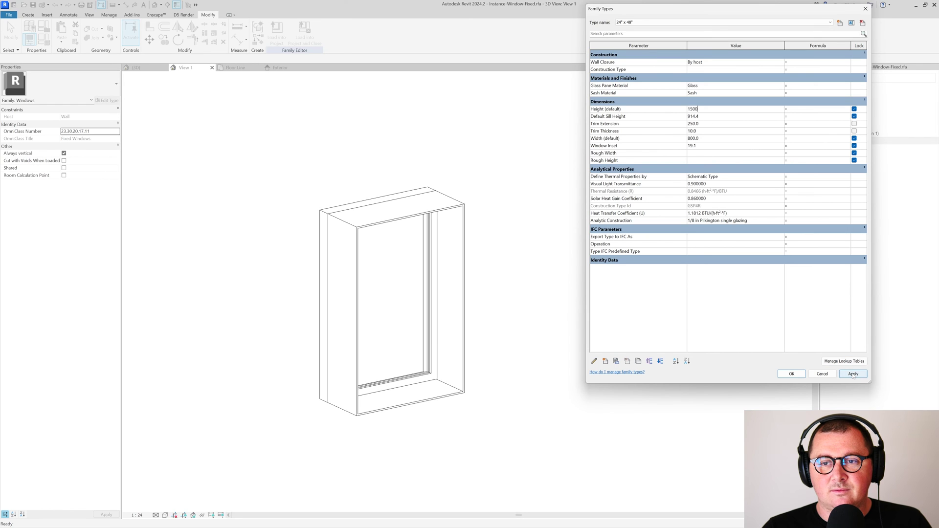
click(853, 374)
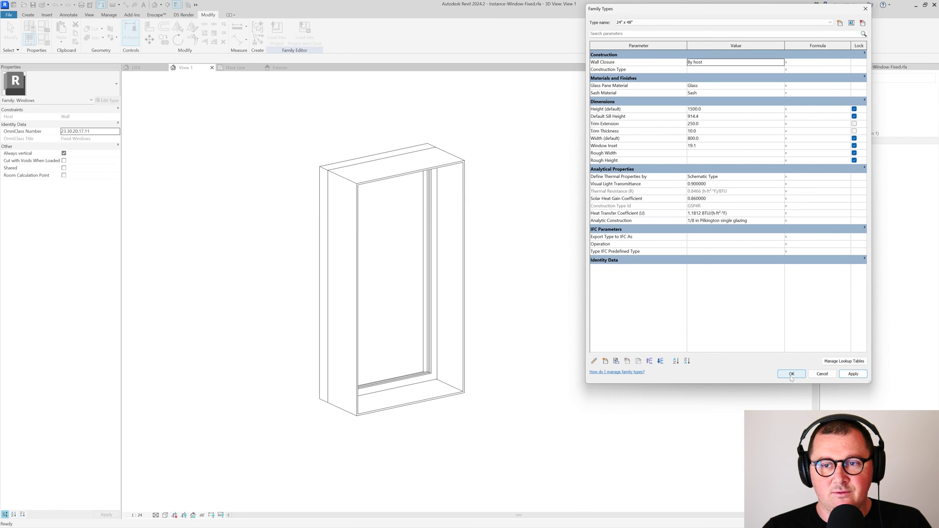
click(791, 374)
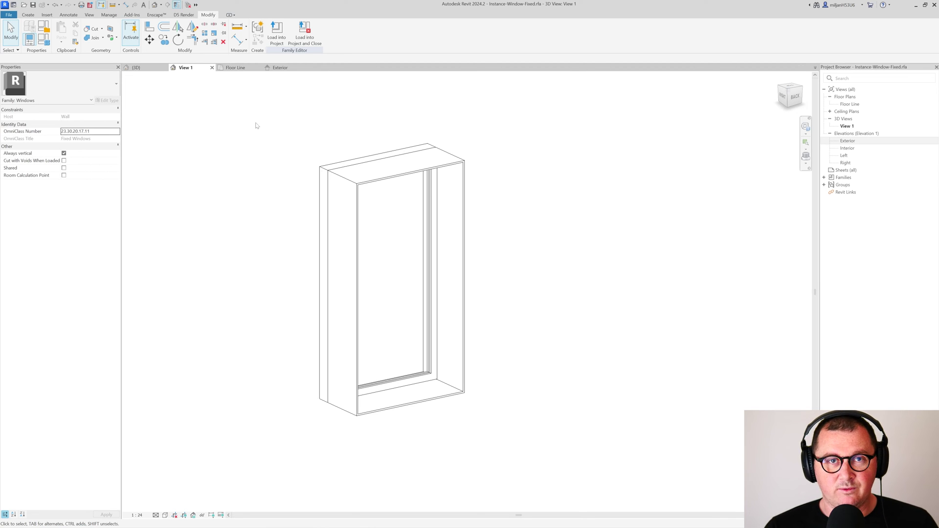
Inspect the Height and Width parameter properties without changing them
click(39, 38)
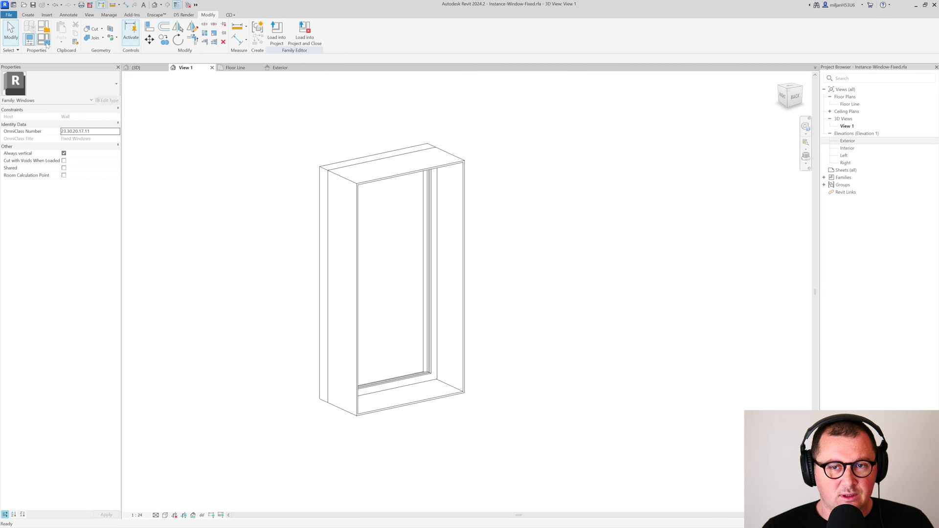
click(597, 109)
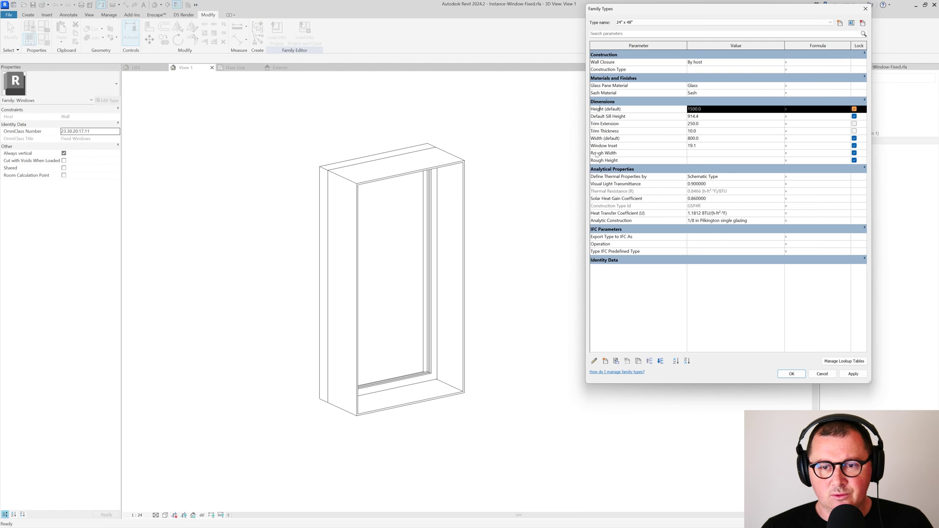
click(594, 361)
click(736, 264)
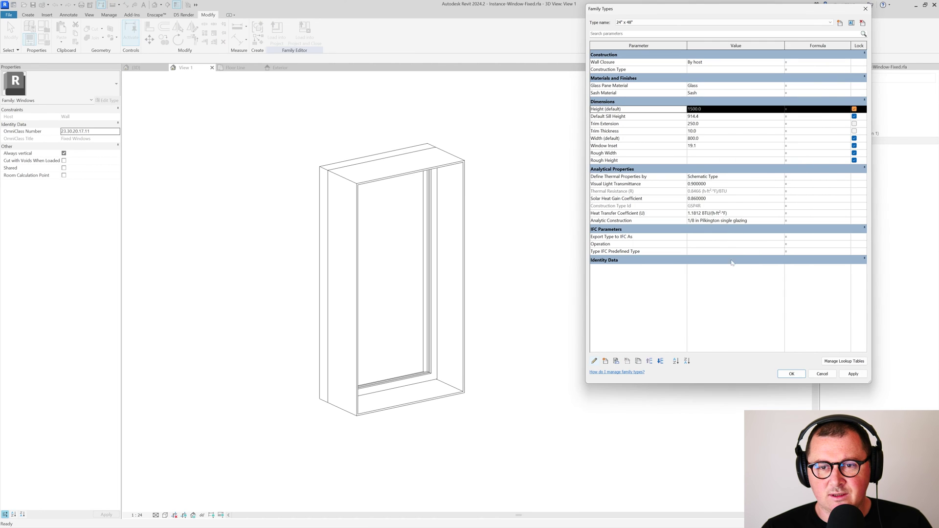
click(602, 138)
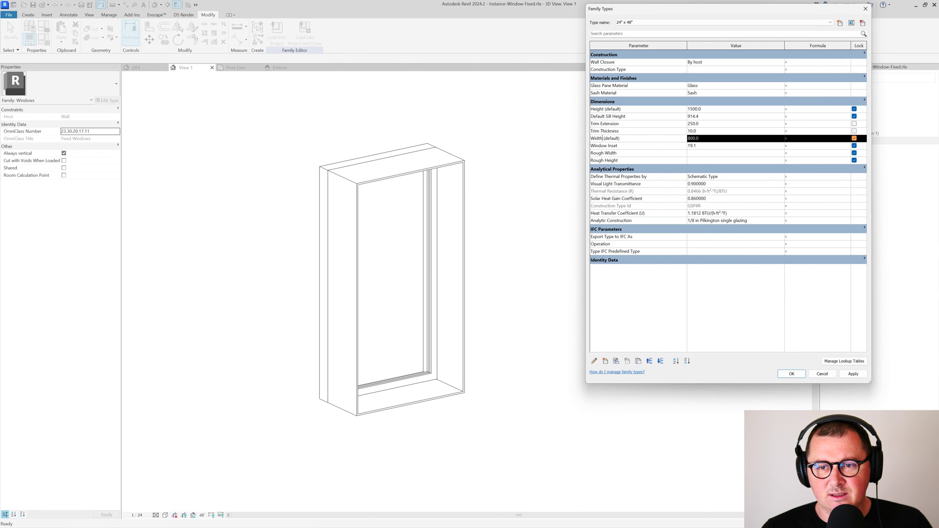
click(594, 362)
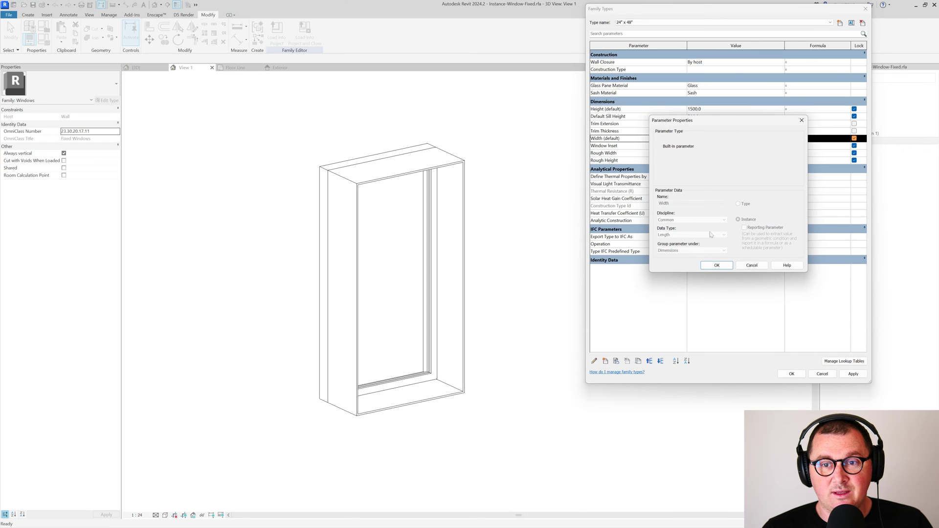
click(751, 265)
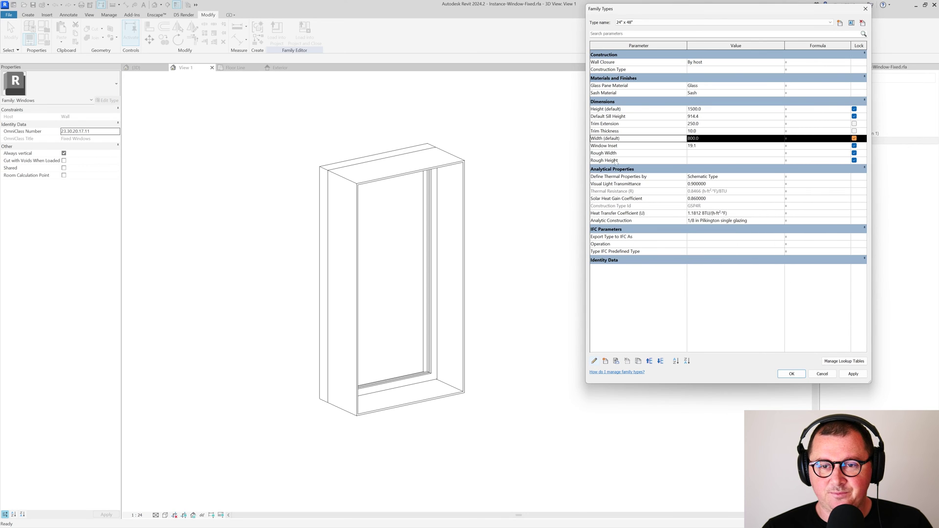
Switch Trim Extension and Trim Thickness to instance parameters and accept the family types
click(599, 124)
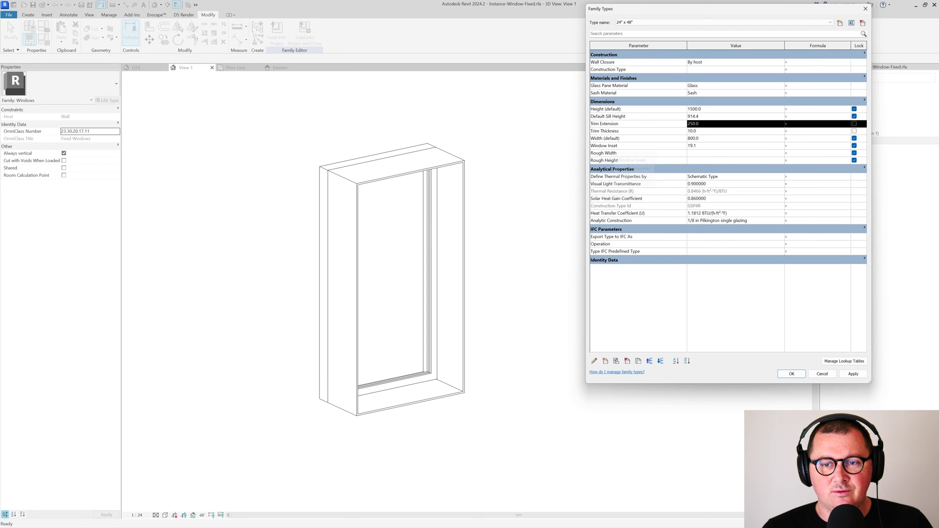
click(594, 361)
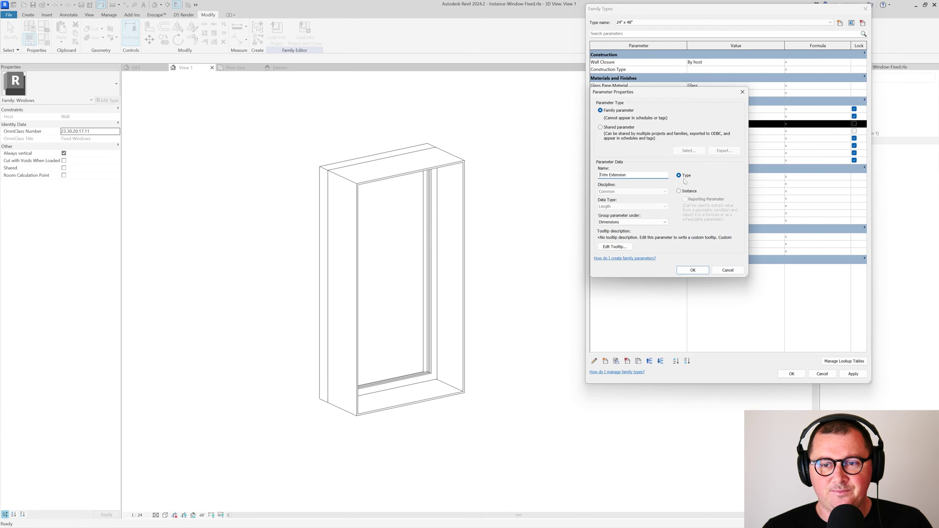
click(679, 191)
click(692, 270)
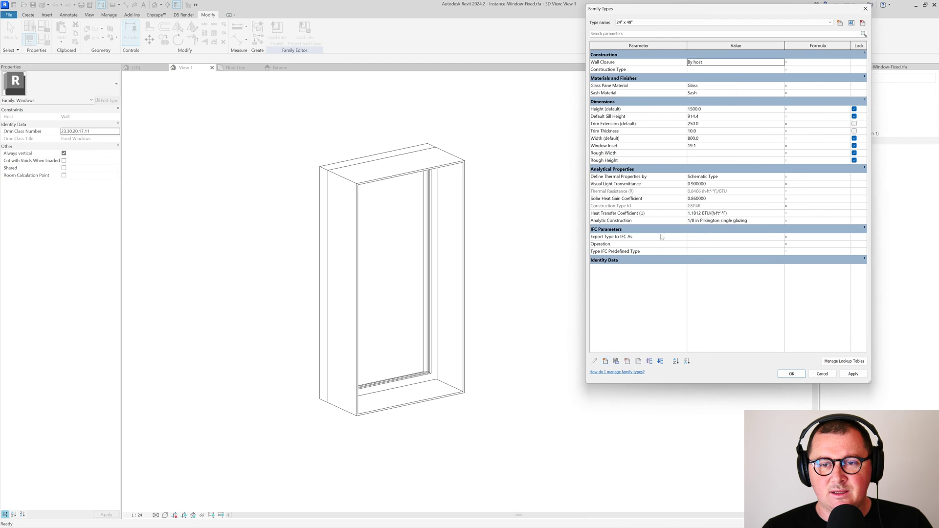
click(605, 132)
click(595, 361)
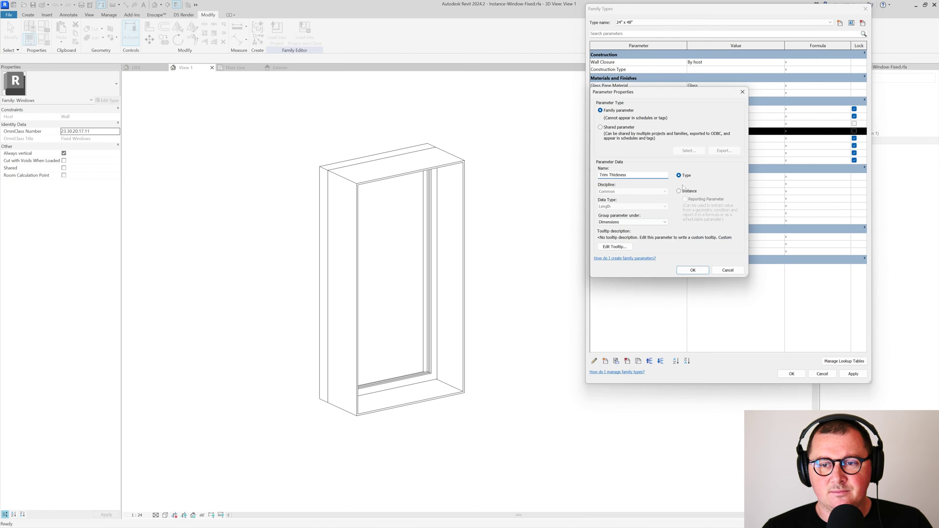
click(678, 191)
click(692, 270)
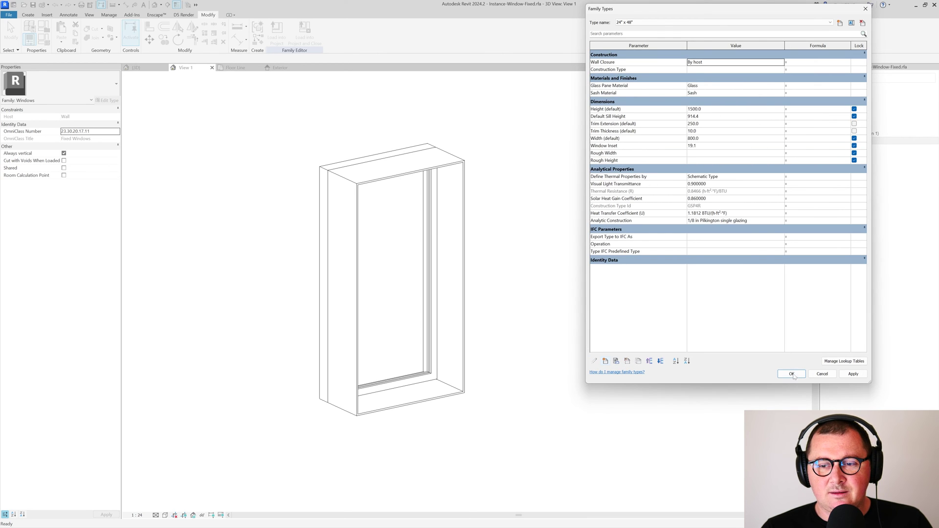
click(791, 374)
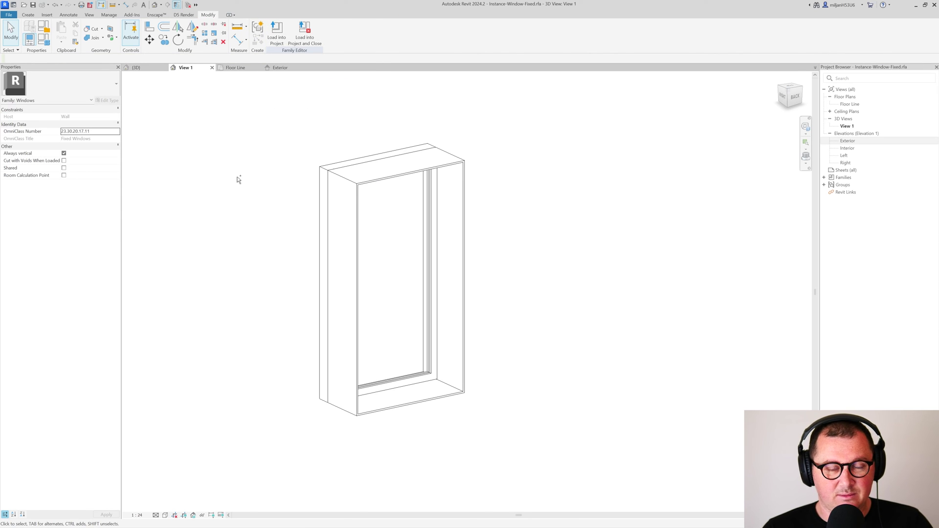
Save the family with a 0080_A prefix added to its file name, then load it into Project1
key(ctrl+s)
key(Home)
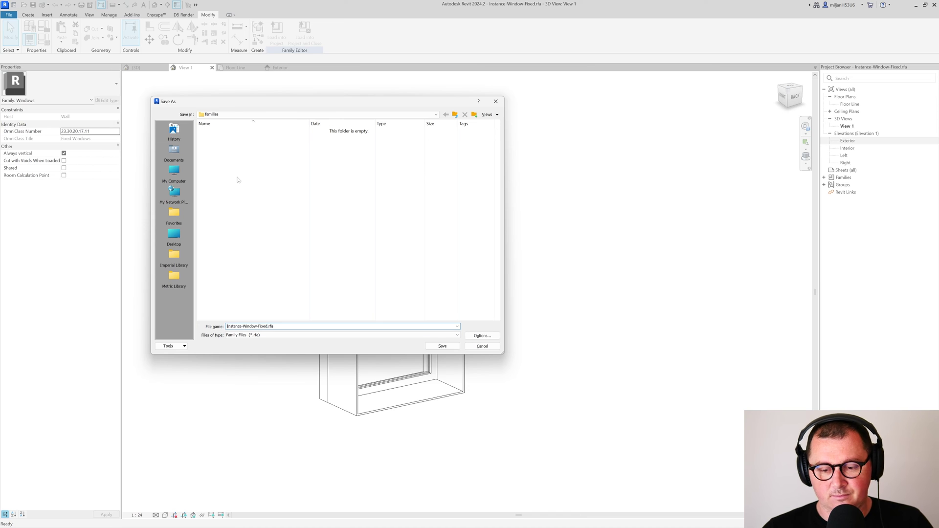
text(0080_A)
text(_)
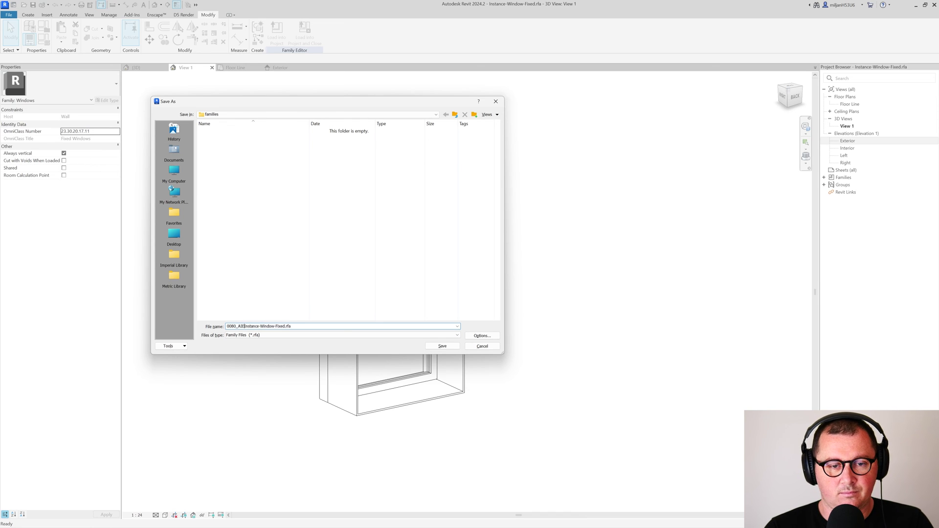
key(Return)
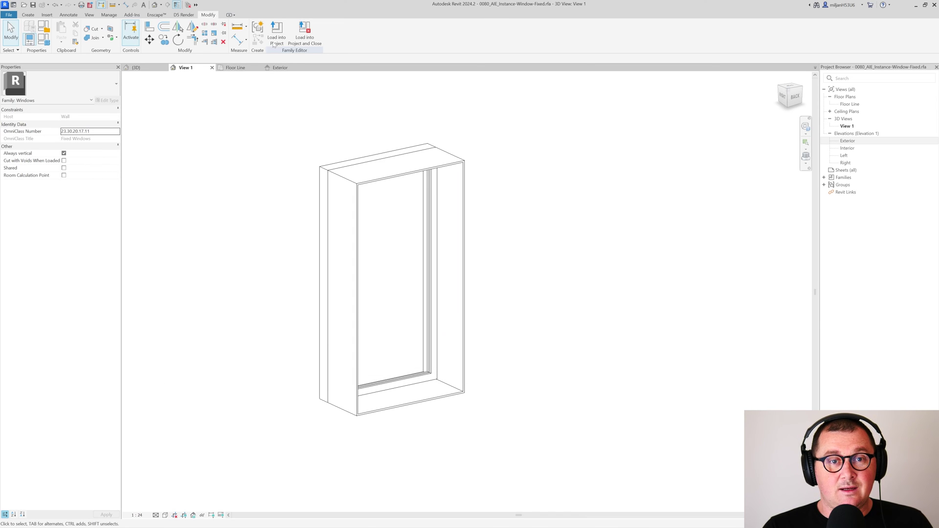
click(276, 33)
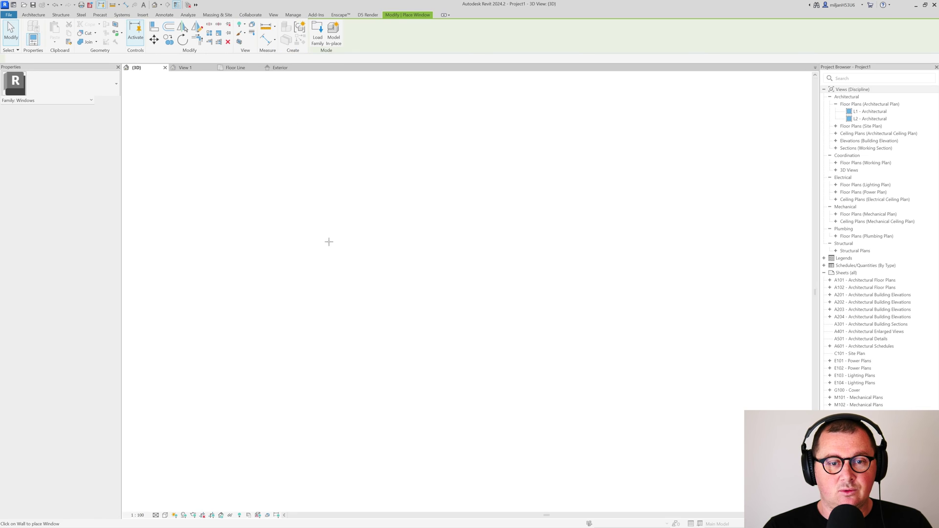
Place the window in the wall, shift it left, and copy it up and to the right
click(424, 318)
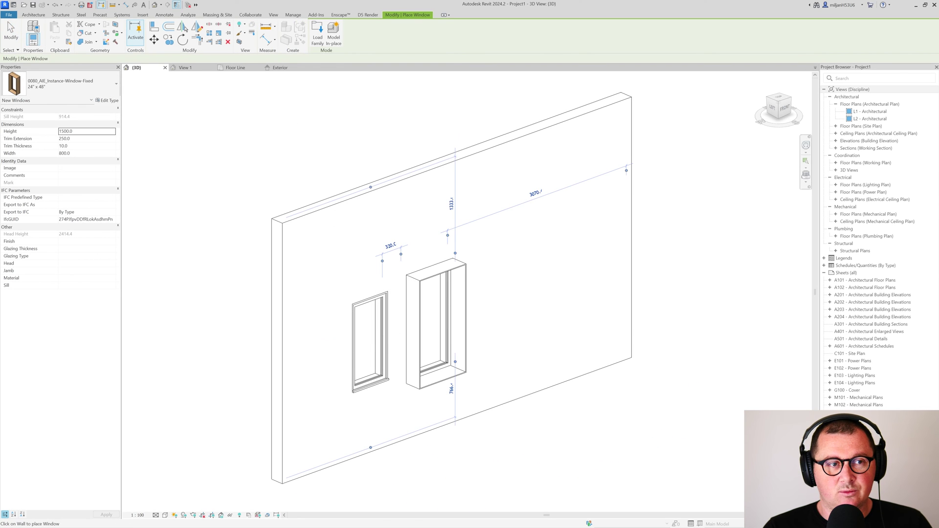
key(Escape)
key(Escape)
scroll(357, 312, down, 1)
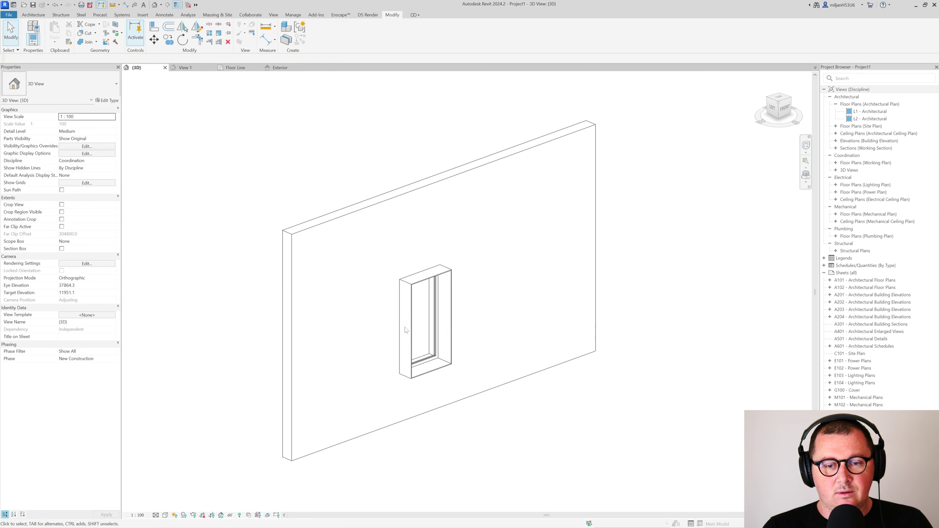
click(423, 322)
drag(423, 321, 318, 376)
key(c)
key(o)
click(318, 376)
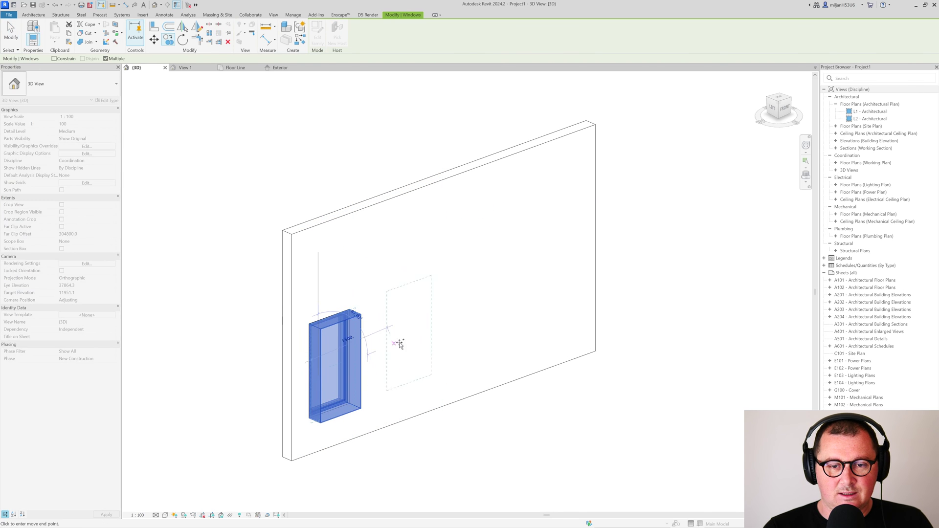
click(396, 284)
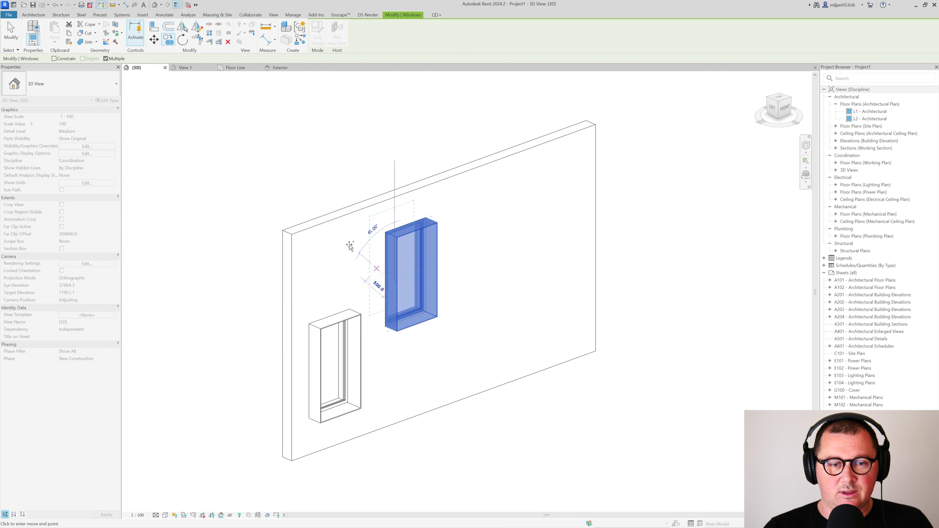
click(11, 32)
Give the copy sill height 1600, height 1200, width 1200, trim extension 100, trim thickness 20
click(411, 274)
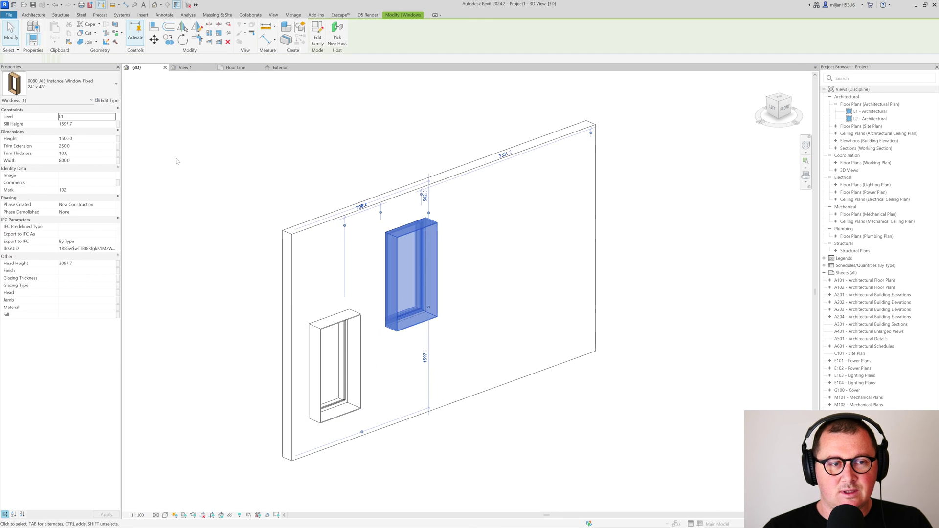
click(78, 123)
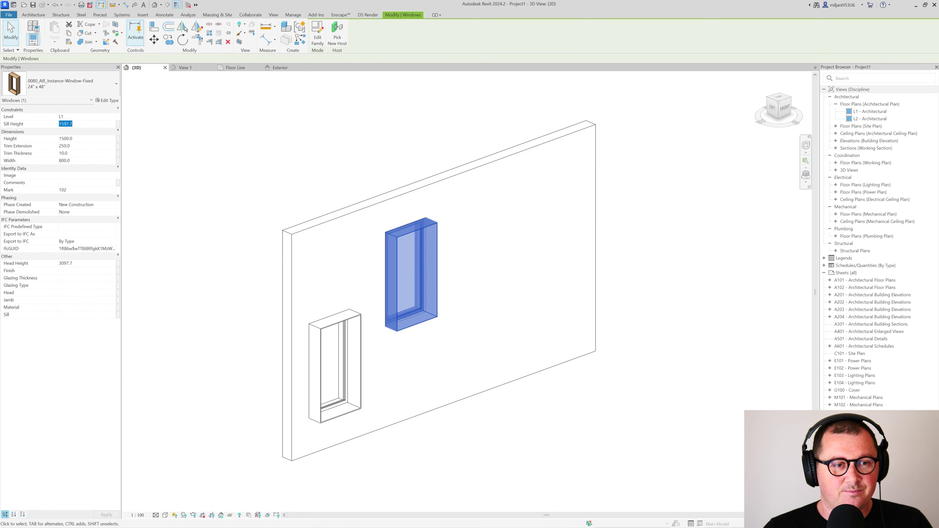
text(1600)
key(Return)
click(82, 139)
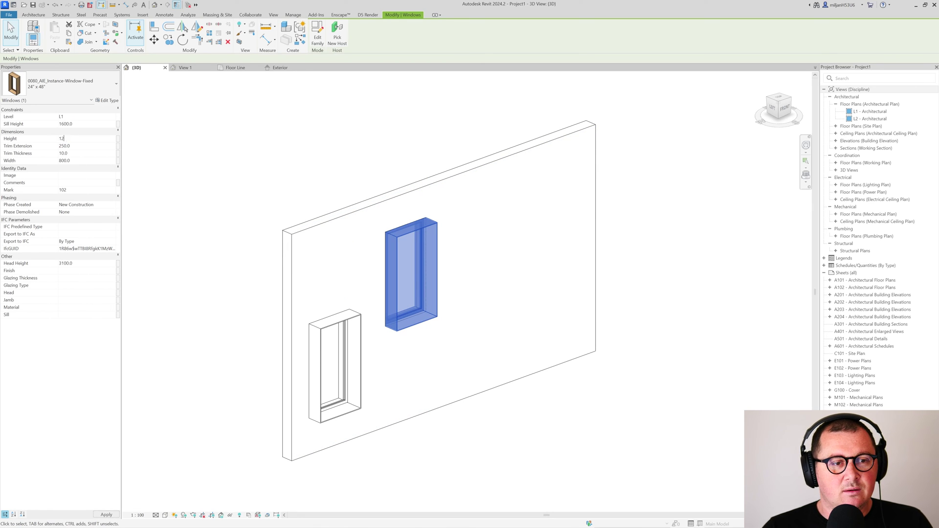
text(1200)
key(Tab)
text(100)
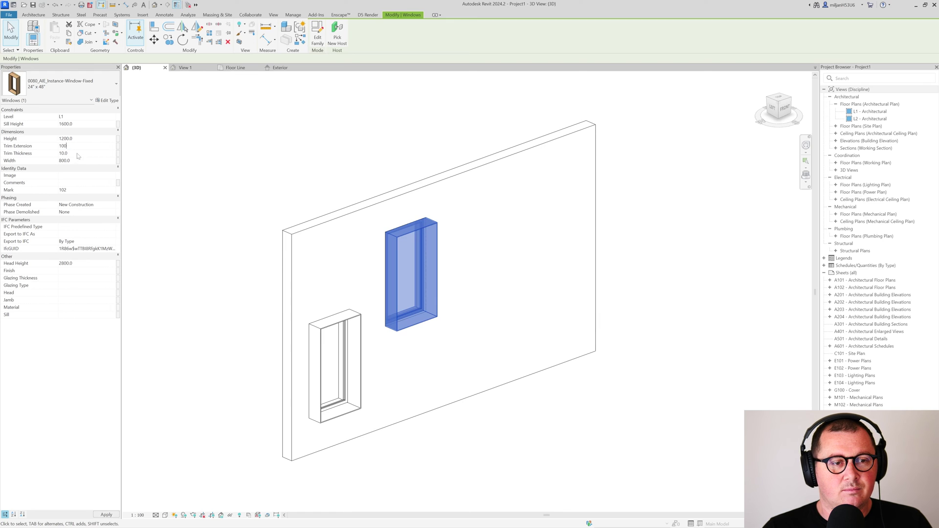
key(Tab)
text(20)
key(Tab)
text(1200)
click(258, 153)
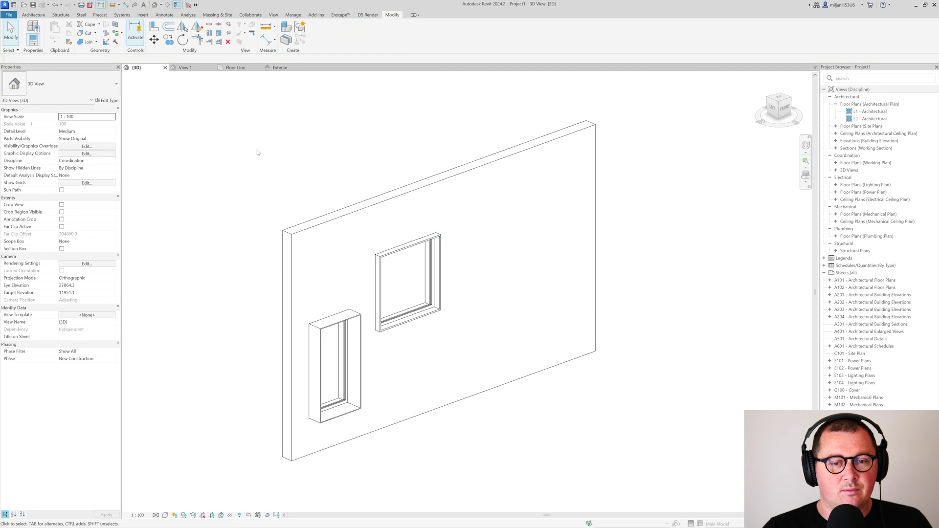
Copy it to the right and set width 600, height 1800, trim extension 600, trim thickness 100
click(362, 235)
click(411, 251)
ctrl+drag(410, 251, 534, 248)
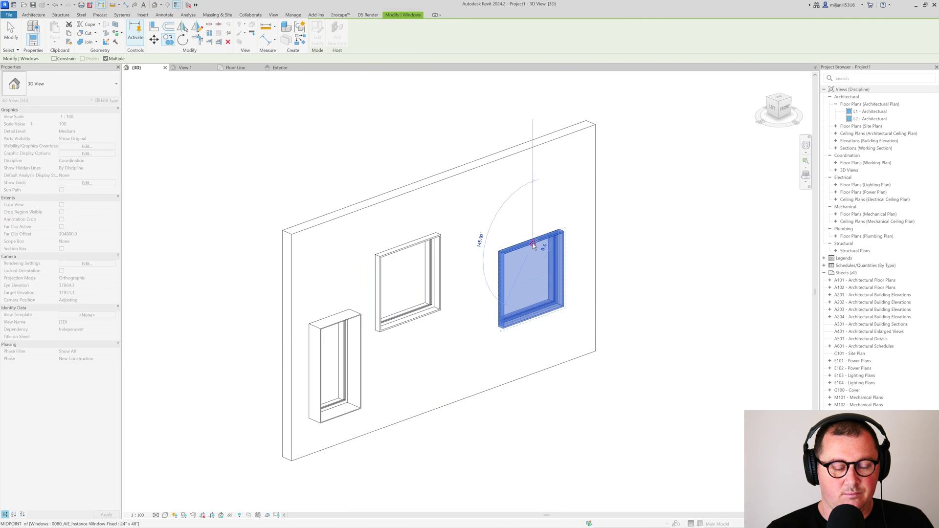
click(85, 161)
text(600.0)
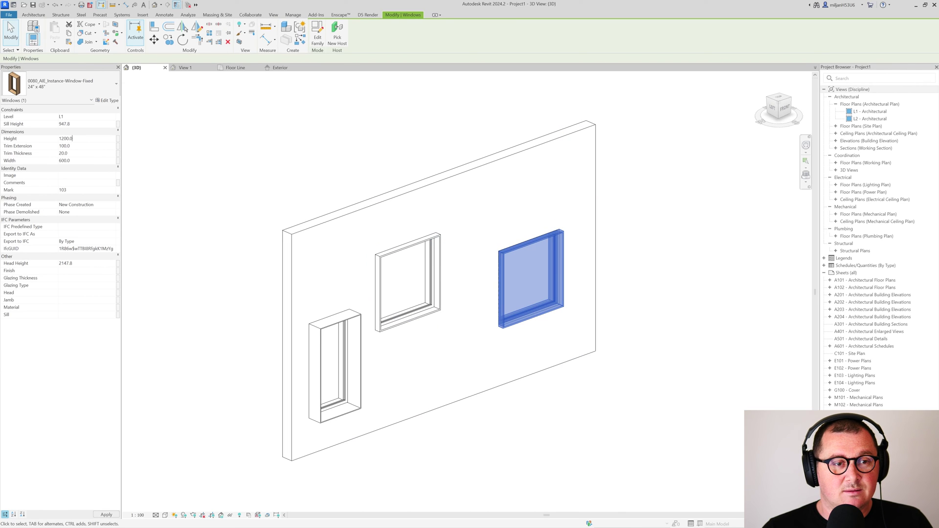
key(ctrl+a)
text(1)
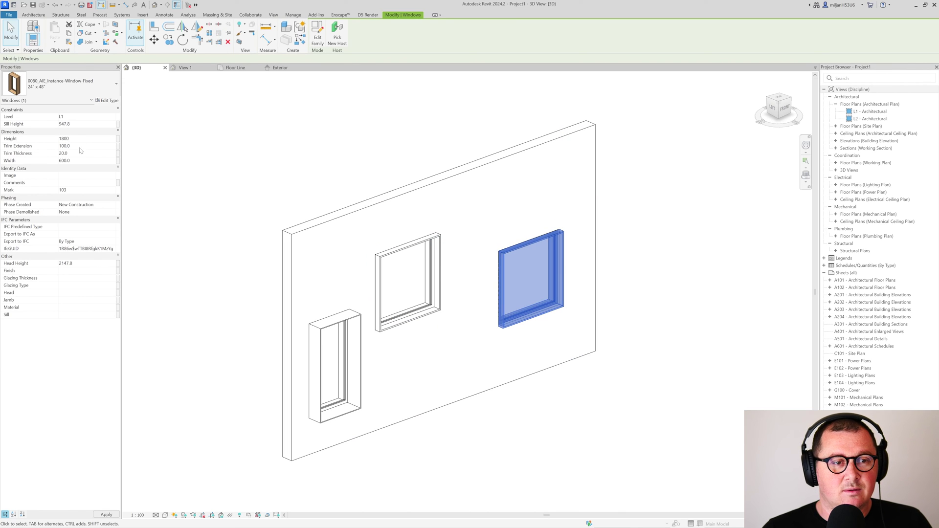
key(Tab)
text(600)
key(Tab)
text(100)
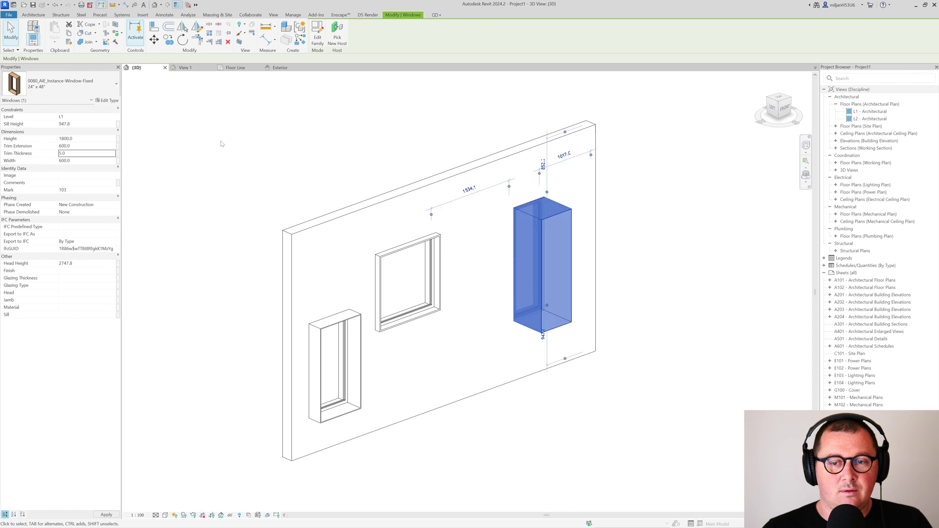
click(277, 166)
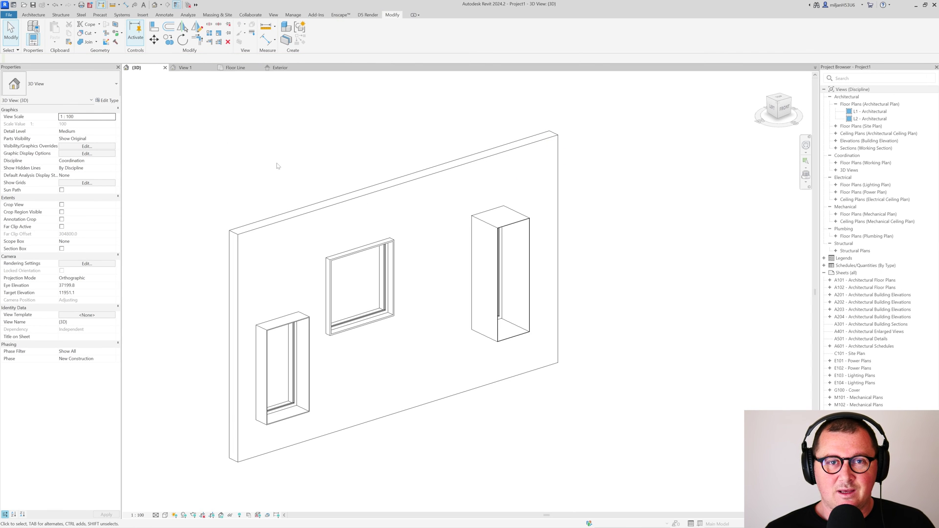